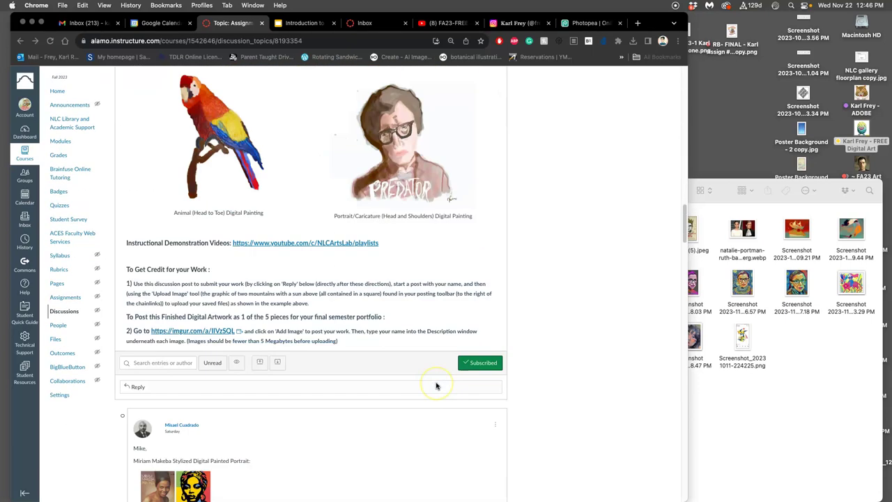
- Scroll through the students' portrait collage posts, then bring up the 'FA23-FREE Assignment #7' YouTube playlist
{"action": "scroll", "coordinate": [436, 386], "scroll_direction": "down", "scroll_amount": 4}
{"action": "scroll", "coordinate": [437, 386], "scroll_direction": "down", "scroll_amount": 6}
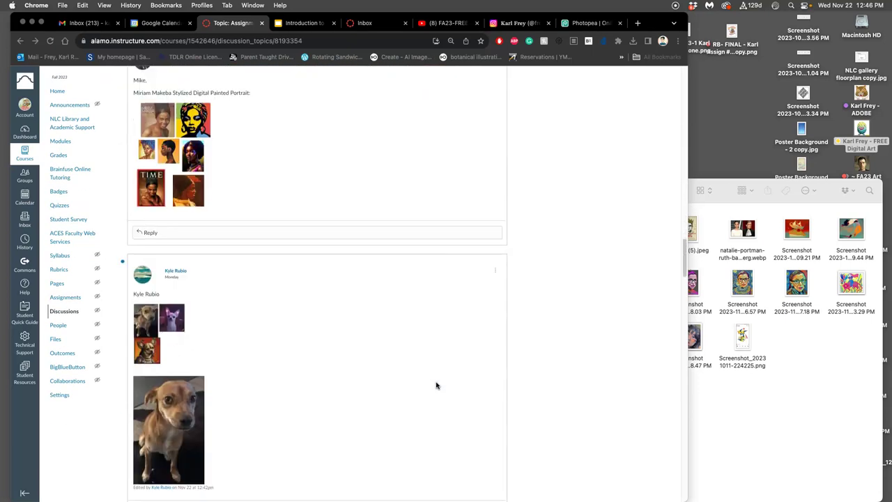
{"action": "scroll", "coordinate": [436, 386], "scroll_direction": "down", "scroll_amount": 12}
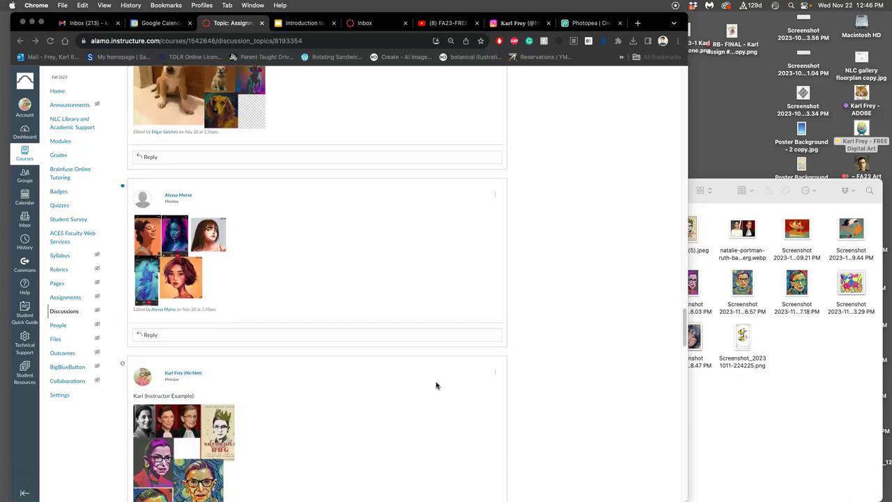
{"action": "scroll", "coordinate": [436, 386], "scroll_direction": "down", "scroll_amount": 8}
{"action": "scroll", "coordinate": [434, 383], "scroll_direction": "up", "scroll_amount": 10}
{"action": "left_click_drag", "start_coordinate": [434, 383], "coordinate": [290, 312]}
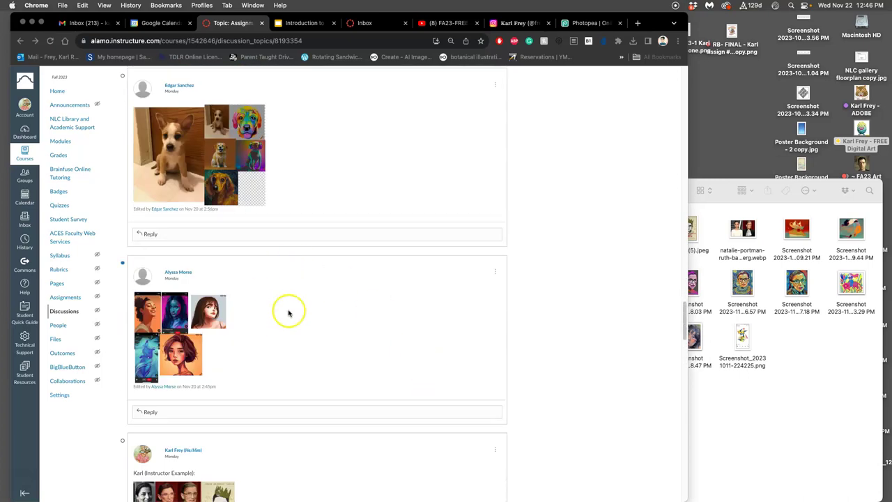
{"action": "scroll", "coordinate": [379, 341], "scroll_direction": "down", "scroll_amount": 5}
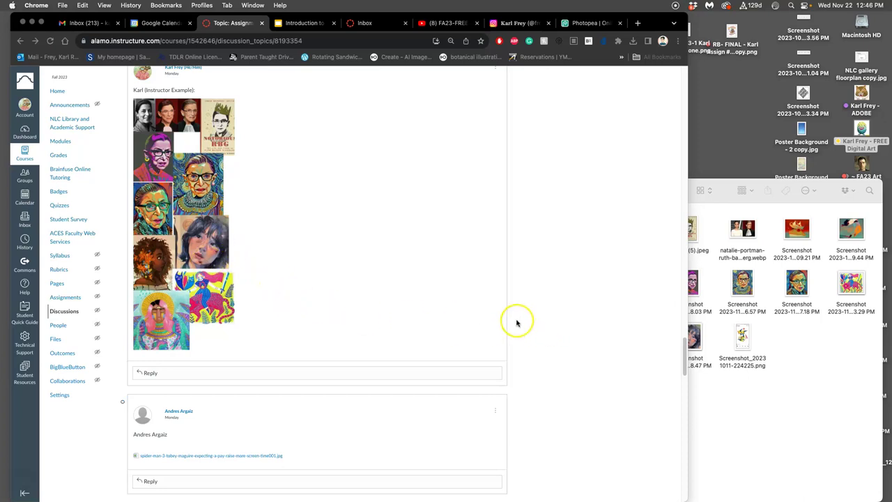
{"action": "left_click_drag", "start_coordinate": [687, 15], "coordinate": [697, 41]}
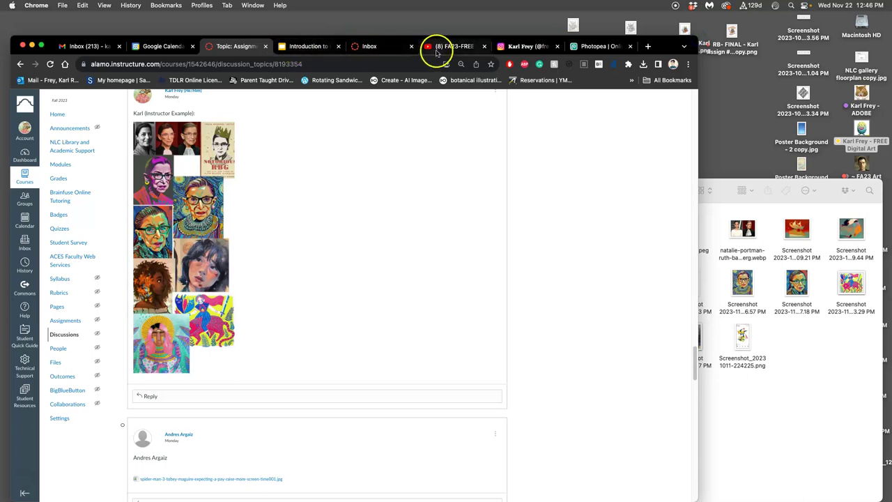
{"action": "left_click", "coordinate": [464, 47]}
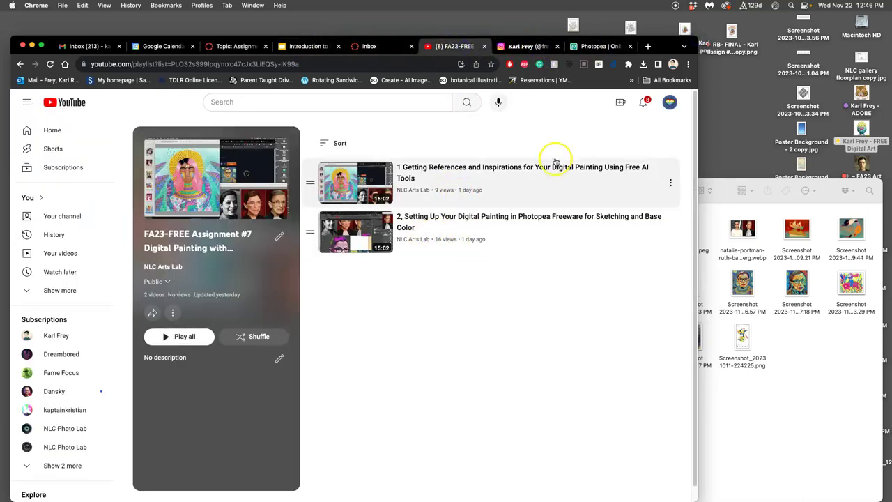
- Open the portrait assignment PSD in Photopea by dropping it in from the assignment folder
{"action": "left_click", "coordinate": [596, 47]}
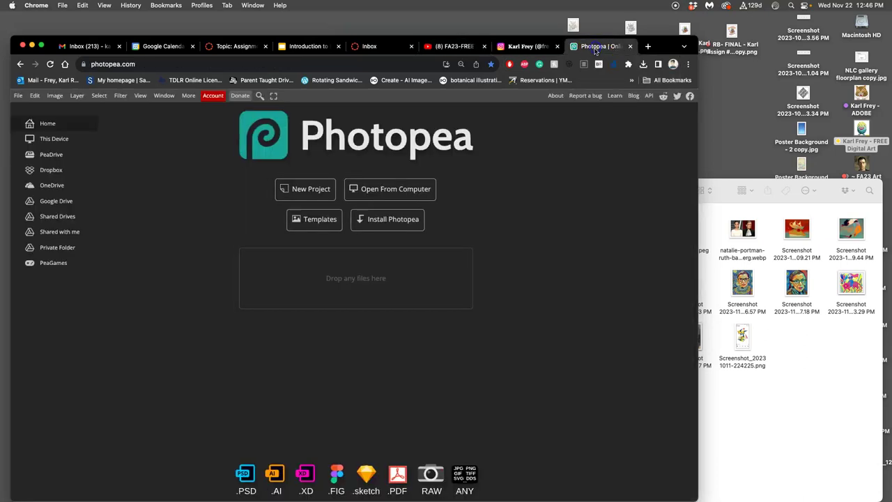
{"action": "left_click", "coordinate": [808, 353]}
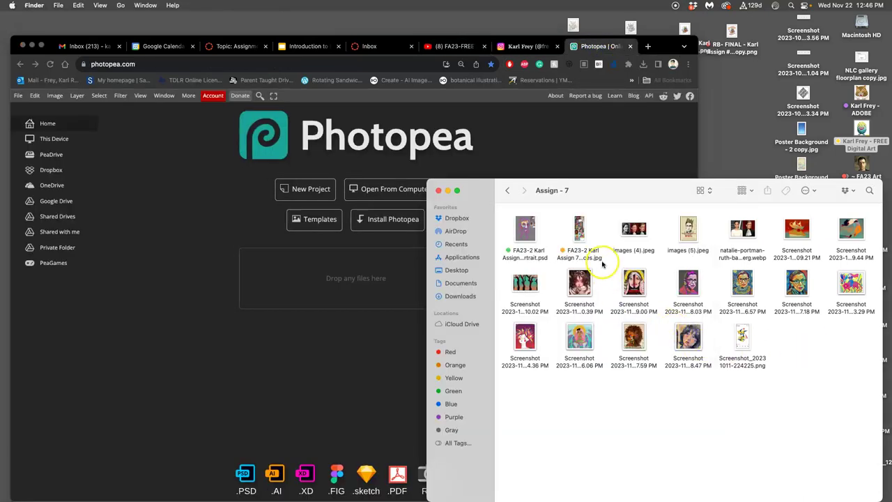
{"action": "left_click_drag", "start_coordinate": [526, 230], "coordinate": [380, 277]}
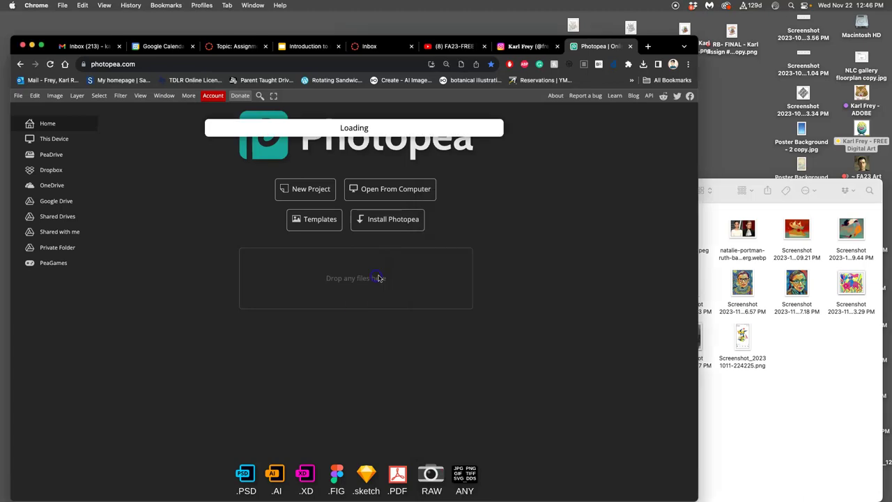
- Hide the BLANK WHITE copy, Sketch and Base Color layers, leaving the References collage visible
{"action": "left_click", "coordinate": [593, 301]}
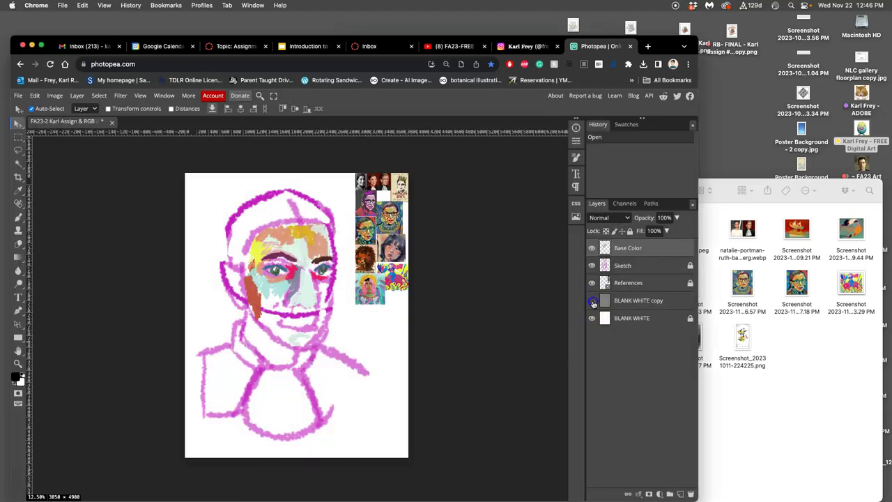
{"action": "left_click", "coordinate": [592, 283]}
{"action": "left_click", "coordinate": [591, 265]}
{"action": "left_click", "coordinate": [592, 248]}
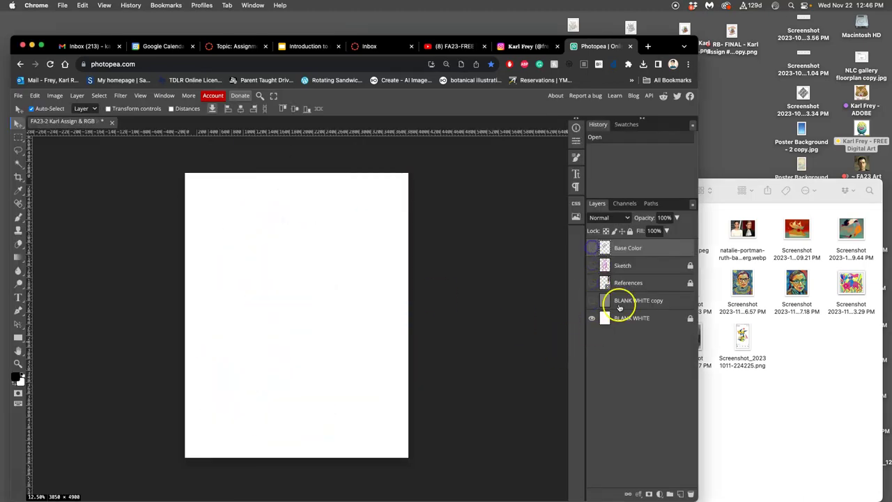
{"action": "left_click", "coordinate": [592, 283]}
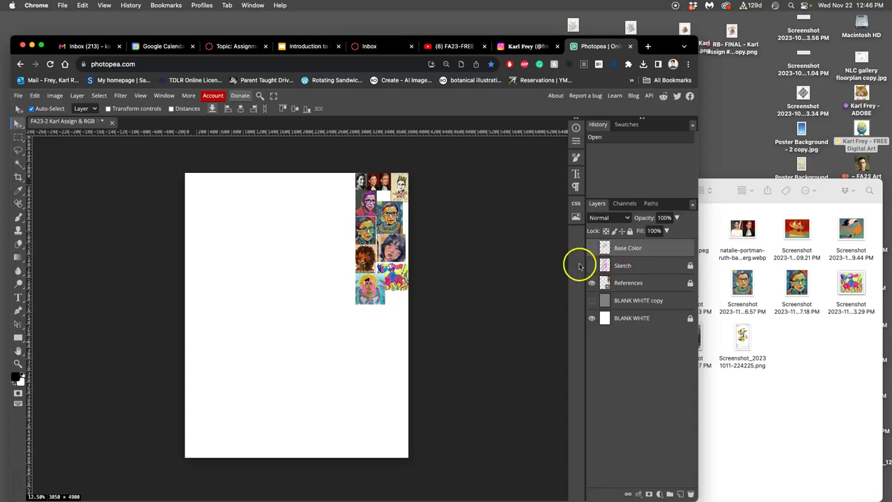
{"action": "scroll", "coordinate": [536, 272], "scroll_direction": "up", "scroll_amount": 5}
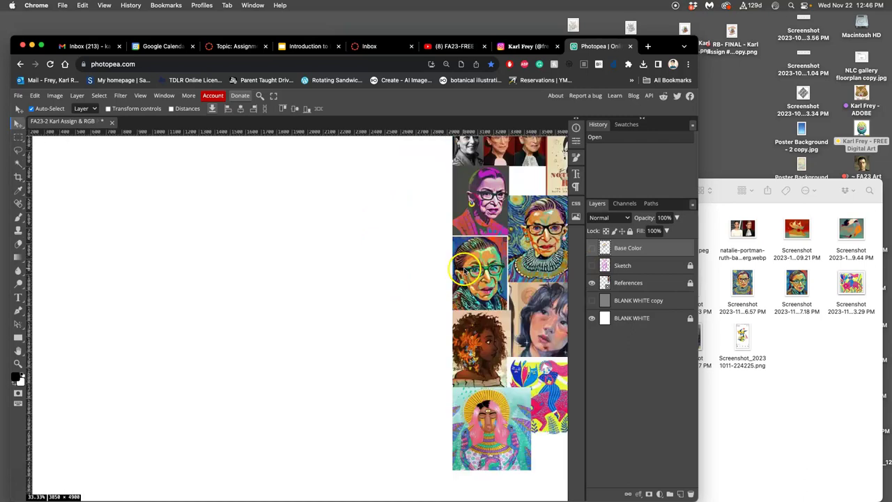
{"action": "scroll", "coordinate": [466, 270], "scroll_direction": "right", "scroll_amount": 5}
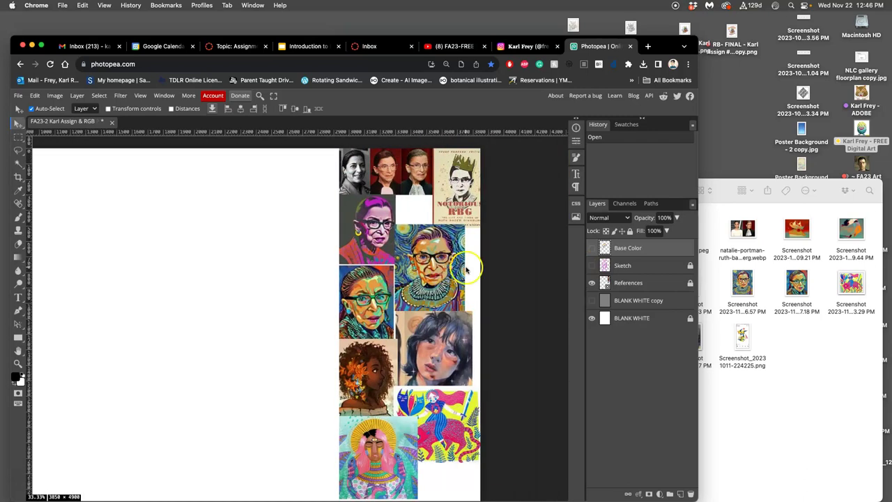
{"action": "scroll", "coordinate": [466, 271], "scroll_direction": "up", "scroll_amount": 2}
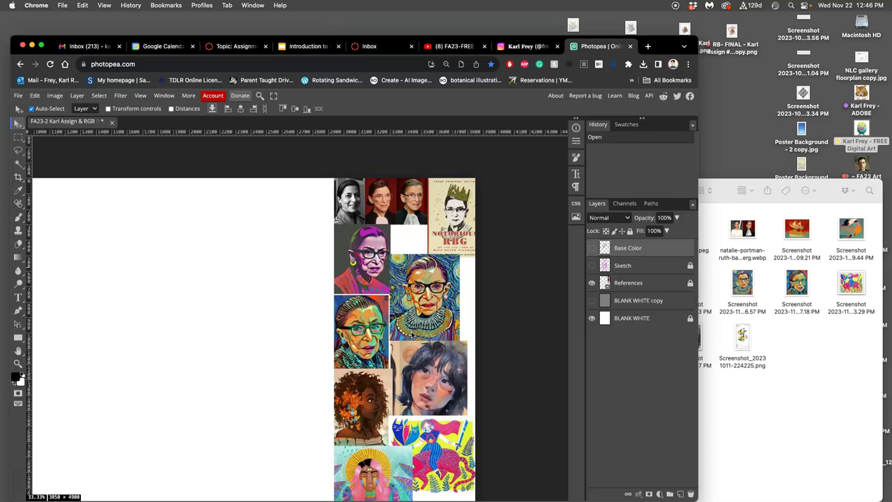
- Make the pink Sketch layer visible again
{"action": "left_click", "coordinate": [592, 265]}
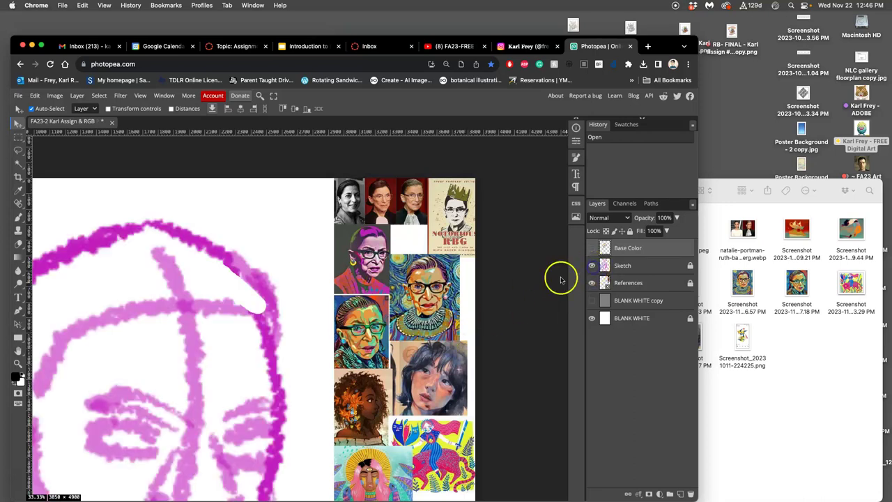
{"action": "scroll", "coordinate": [403, 315], "scroll_direction": "left", "scroll_amount": 2}
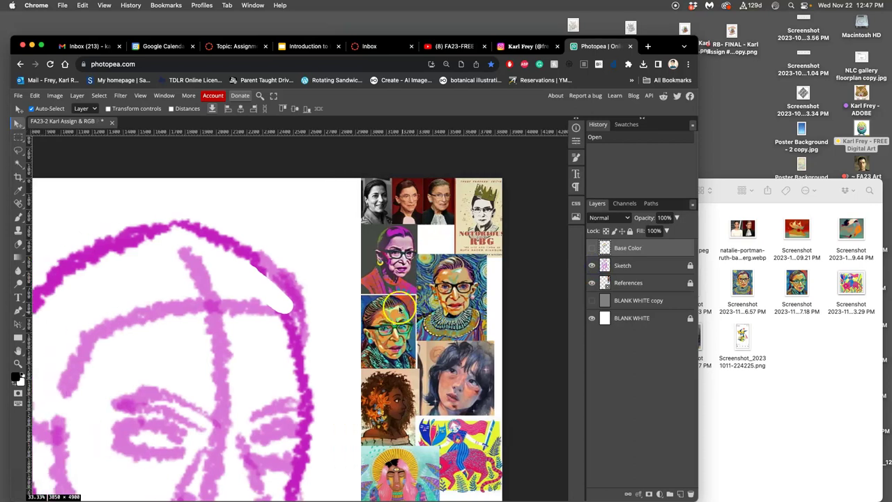
{"action": "scroll", "coordinate": [398, 306], "scroll_direction": "down", "scroll_amount": 5}
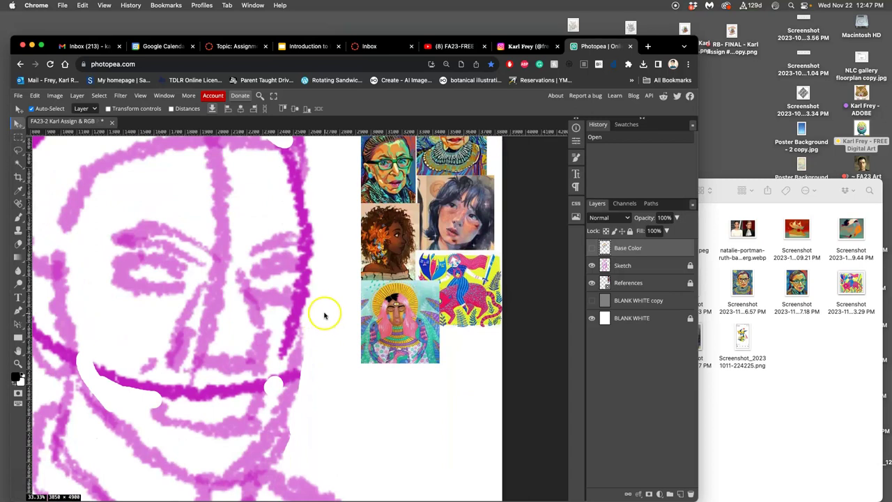
{"action": "scroll", "coordinate": [324, 315], "scroll_direction": "down", "scroll_amount": 3}
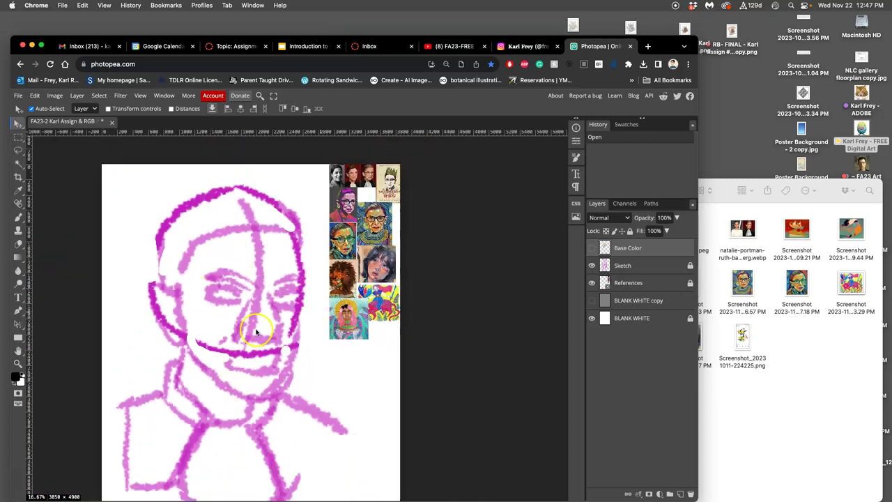
{"action": "scroll", "coordinate": [272, 301], "scroll_direction": "up", "scroll_amount": 1}
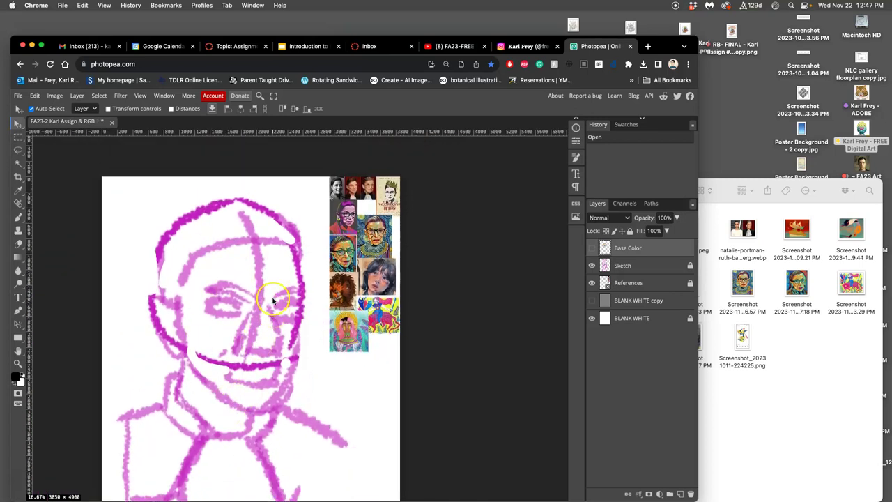
- Duplicate Sketch into an unlocked Sketch copy, relock the original, and free-transform the copy
{"action": "left_click", "coordinate": [639, 267]}
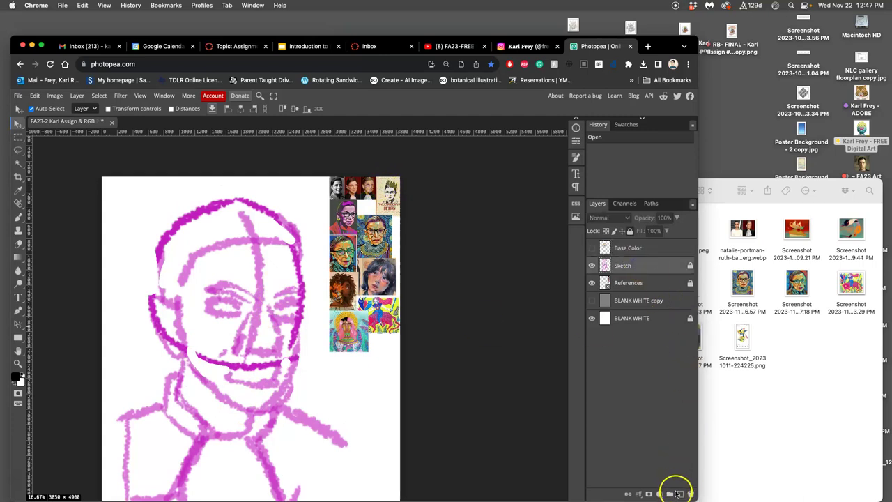
{"action": "left_click", "coordinate": [629, 231]}
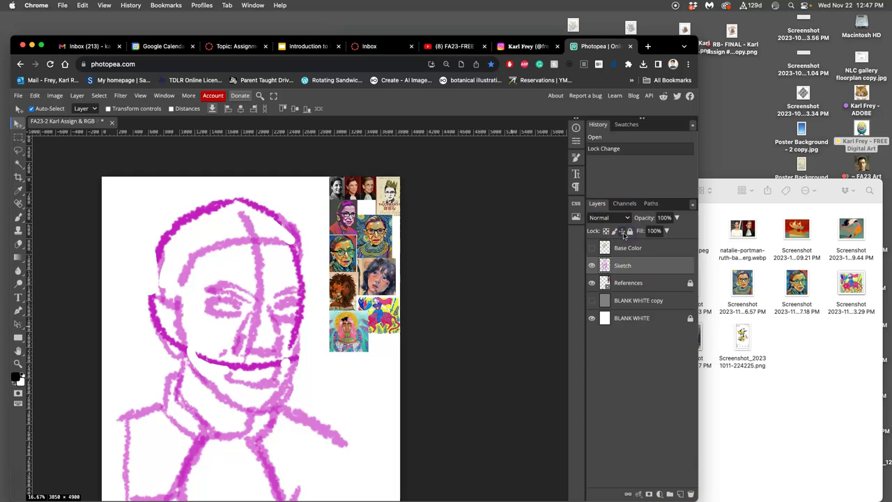
{"action": "key", "text": "super+j"}
{"action": "left_click", "coordinate": [660, 285]}
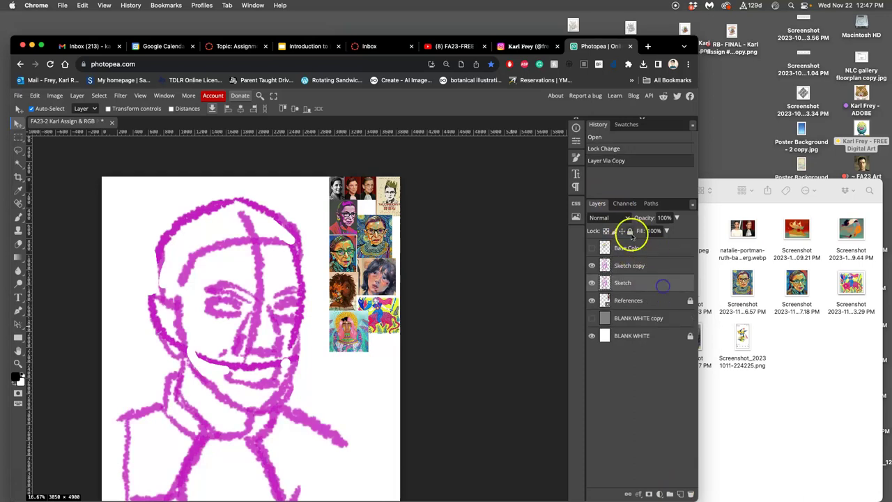
{"action": "left_click", "coordinate": [629, 231]}
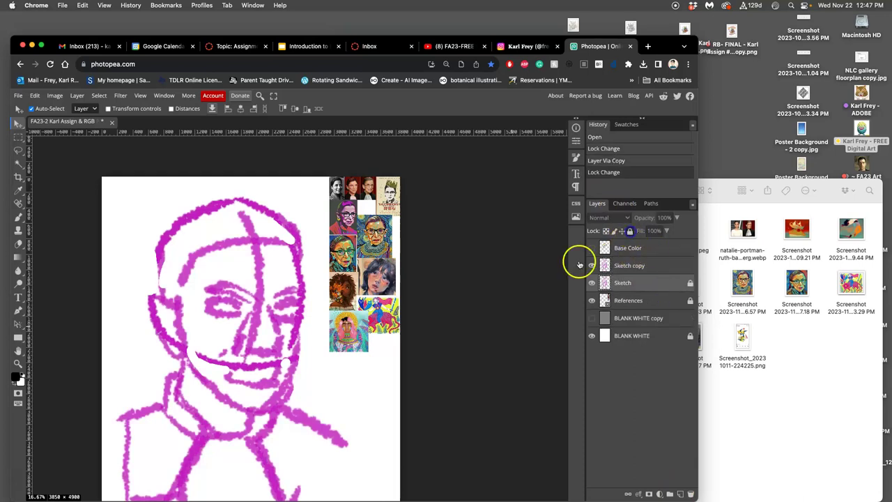
{"action": "left_click", "coordinate": [372, 345]}
{"action": "left_click", "coordinate": [654, 270]}
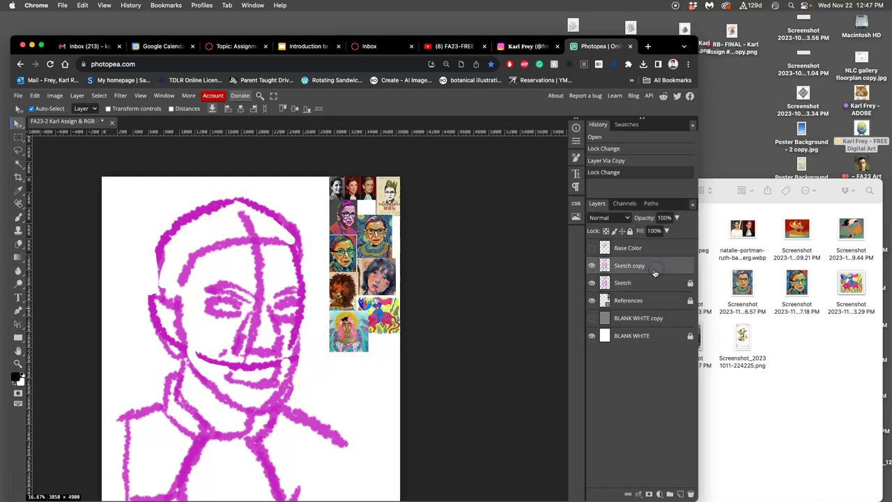
{"action": "key", "text": "super+t"}
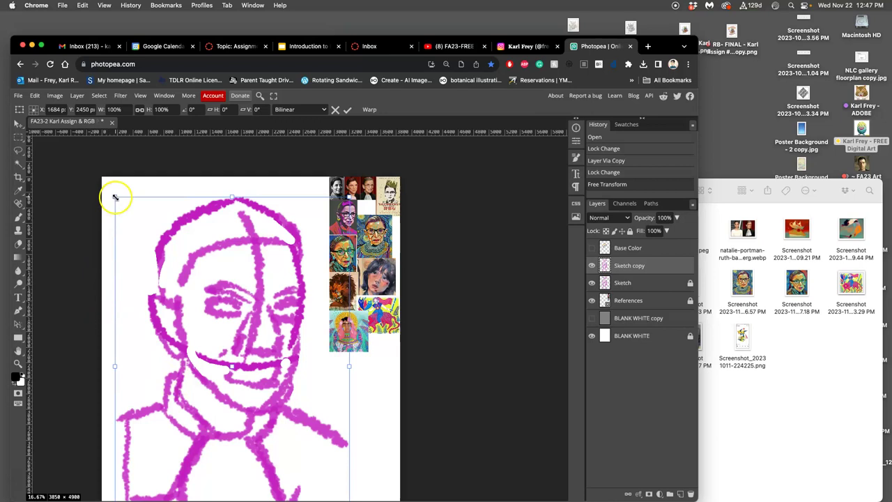
- Scale the Sketch copy down to roughly 15% with a corner handle
{"action": "mouse_move", "coordinate": [115, 197]}
{"action": "left_mouse_down"}
{"action": "mouse_move", "coordinate": [279, 414]}
{"action": "mouse_move", "coordinate": [303, 423]}
{"action": "mouse_move", "coordinate": [350, 291]}
{"action": "mouse_move", "coordinate": [374, 183]}
{"action": "mouse_move", "coordinate": [369, 190]}
{"action": "left_mouse_up"}
{"action": "scroll", "coordinate": [359, 197], "scroll_direction": "up", "scroll_amount": 6}
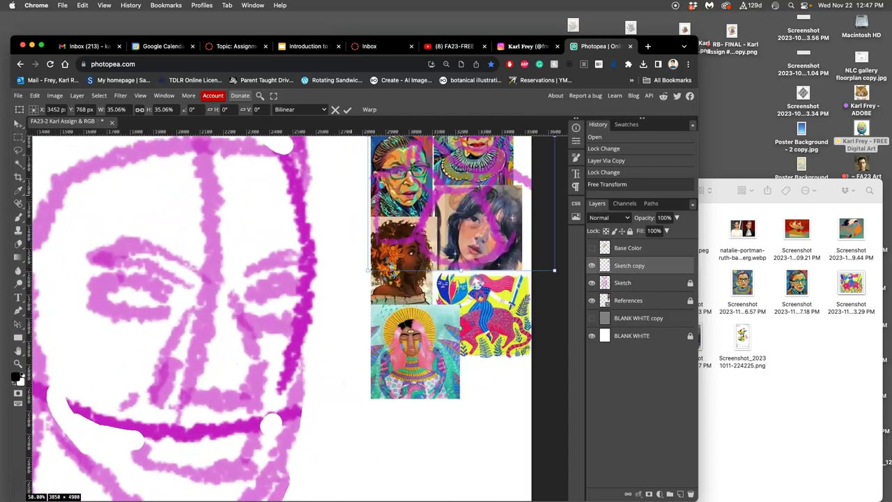
{"action": "scroll", "coordinate": [120, 386], "scroll_direction": "left", "scroll_amount": 3}
{"action": "scroll", "coordinate": [120, 385], "scroll_direction": "up", "scroll_amount": 2}
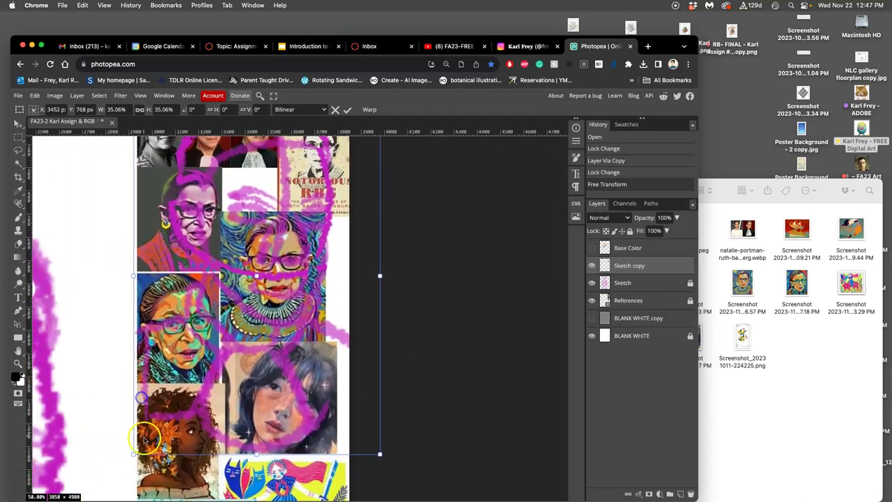
{"action": "left_click_drag", "start_coordinate": [135, 453], "coordinate": [300, 213]}
{"action": "scroll", "coordinate": [265, 227], "scroll_direction": "left", "scroll_amount": 3}
{"action": "scroll", "coordinate": [265, 227], "scroll_direction": "up", "scroll_amount": 3}
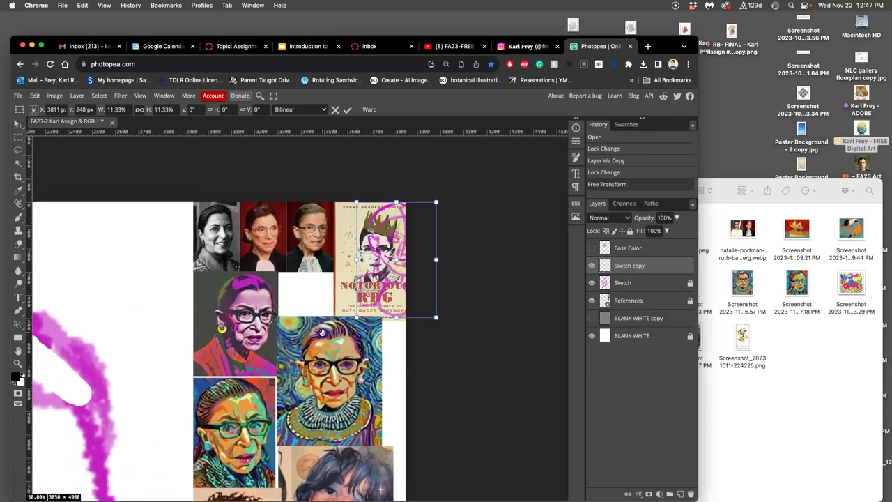
- Move the Sketch copy onto a small reference portrait and fine-tune it to 7.54% to match
{"action": "left_click_drag", "start_coordinate": [394, 284], "coordinate": [305, 288]}
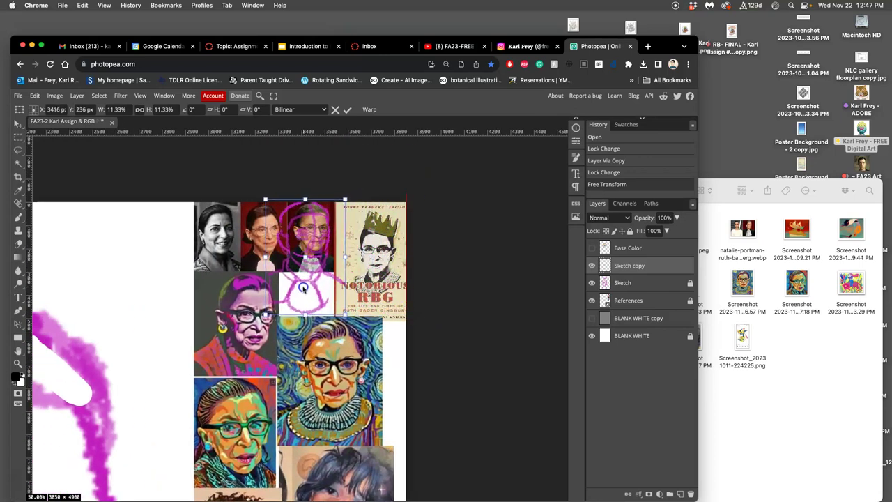
{"action": "mouse_move", "coordinate": [266, 318]}
{"action": "left_mouse_down"}
{"action": "mouse_move", "coordinate": [298, 273]}
{"action": "mouse_move", "coordinate": [291, 281]}
{"action": "left_mouse_up"}
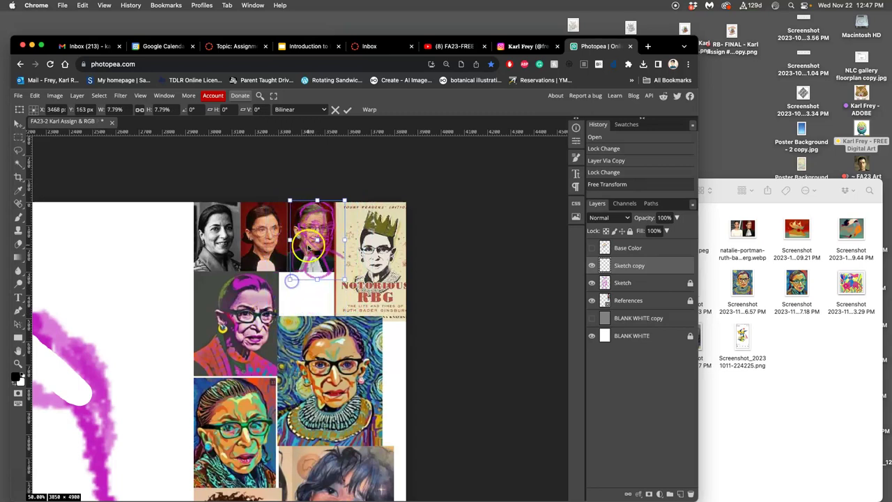
{"action": "left_click_drag", "start_coordinate": [309, 248], "coordinate": [302, 250]}
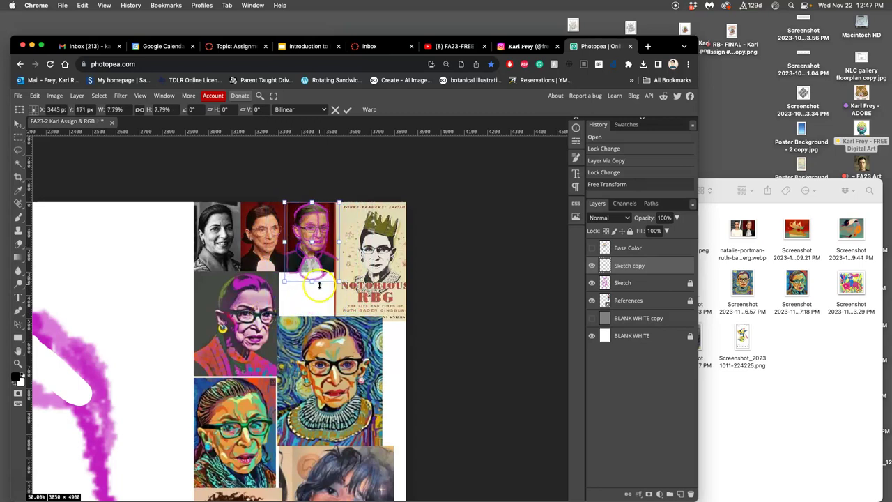
{"action": "scroll", "coordinate": [319, 284], "scroll_direction": "up", "scroll_amount": 6}
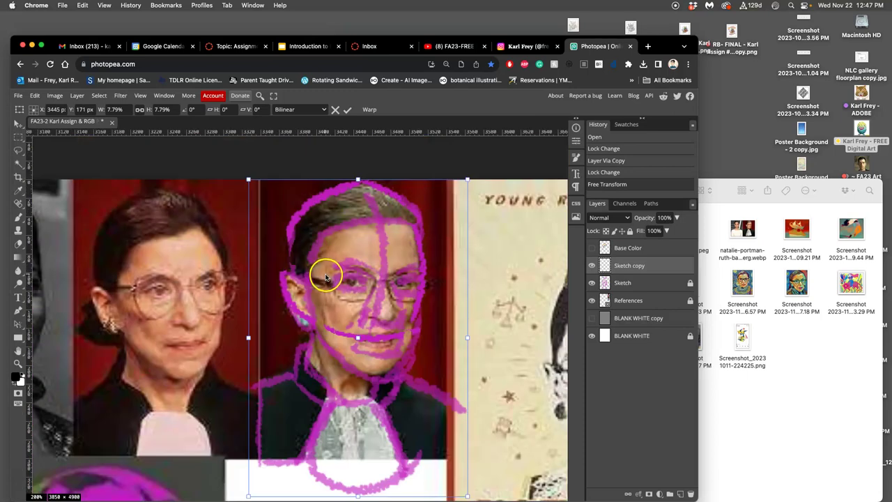
{"action": "left_click_drag", "start_coordinate": [468, 494], "coordinate": [454, 488]}
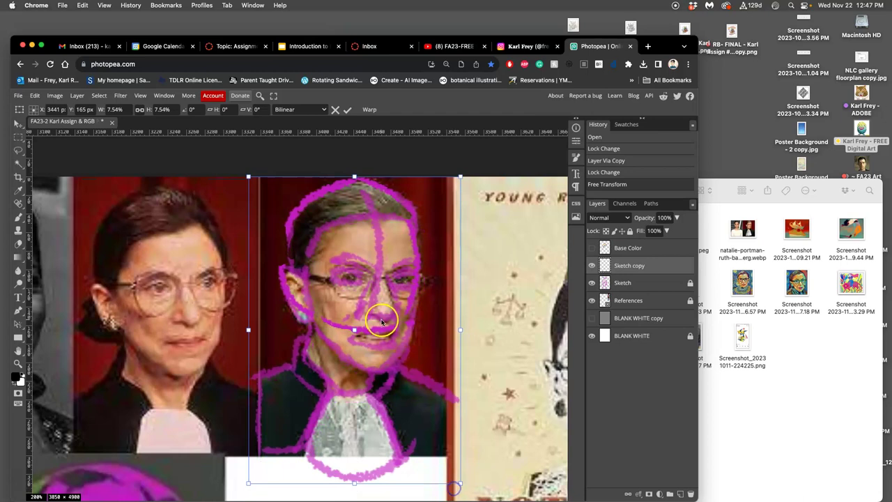
{"action": "left_click_drag", "start_coordinate": [381, 320], "coordinate": [382, 326]}
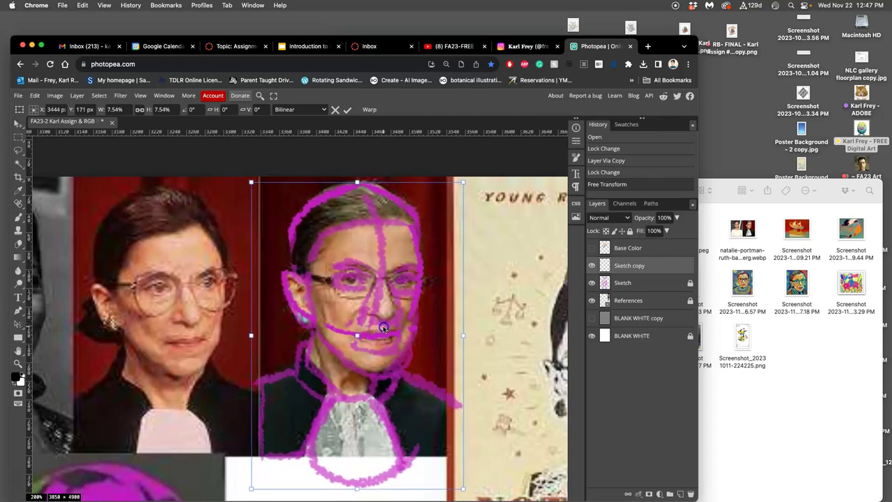
{"action": "mouse_move", "coordinate": [330, 402]}
{"action": "left_mouse_down"}
{"action": "mouse_move", "coordinate": [339, 374]}
{"action": "mouse_move", "coordinate": [336, 395]}
{"action": "mouse_move", "coordinate": [319, 408]}
{"action": "mouse_move", "coordinate": [379, 361]}
{"action": "left_mouse_up"}
{"action": "left_click", "coordinate": [339, 401]}
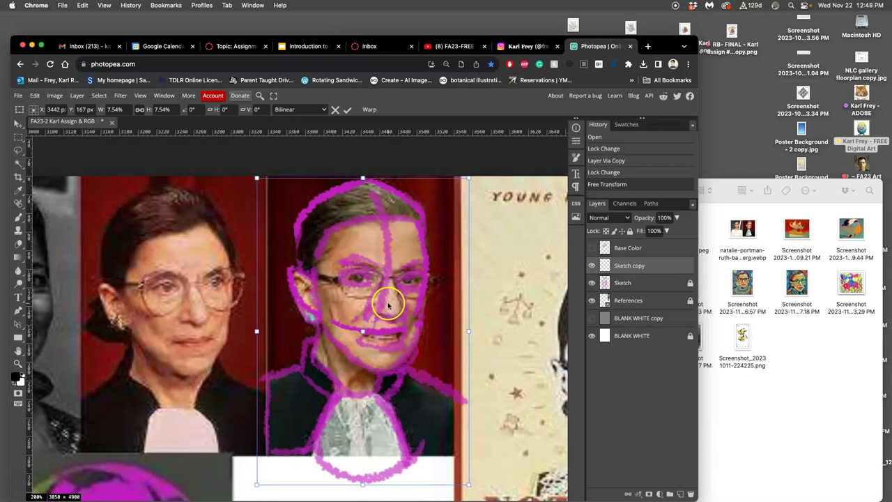
{"action": "scroll", "coordinate": [388, 305], "scroll_direction": "down", "scroll_amount": 5}
{"action": "scroll", "coordinate": [296, 338], "scroll_direction": "down", "scroll_amount": 4}
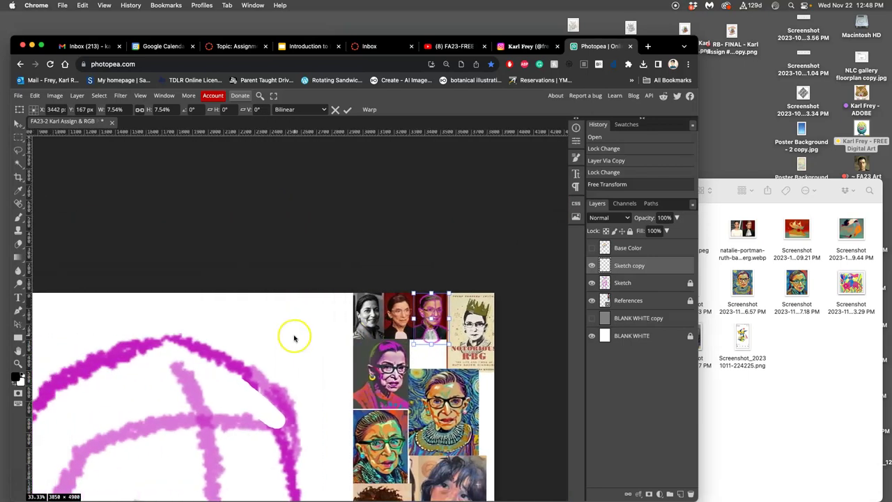
{"action": "scroll", "coordinate": [257, 336], "scroll_direction": "down", "scroll_amount": 5}
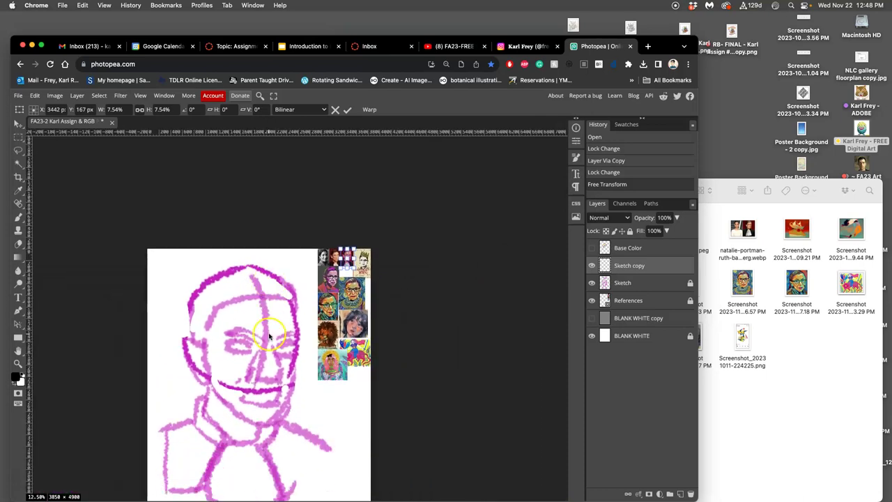
- Check Image Size in inches, confirming 11 × 14 at 350 DPI
{"action": "scroll", "coordinate": [269, 335], "scroll_direction": "up", "scroll_amount": 4}
{"action": "scroll", "coordinate": [270, 335], "scroll_direction": "down", "scroll_amount": 2}
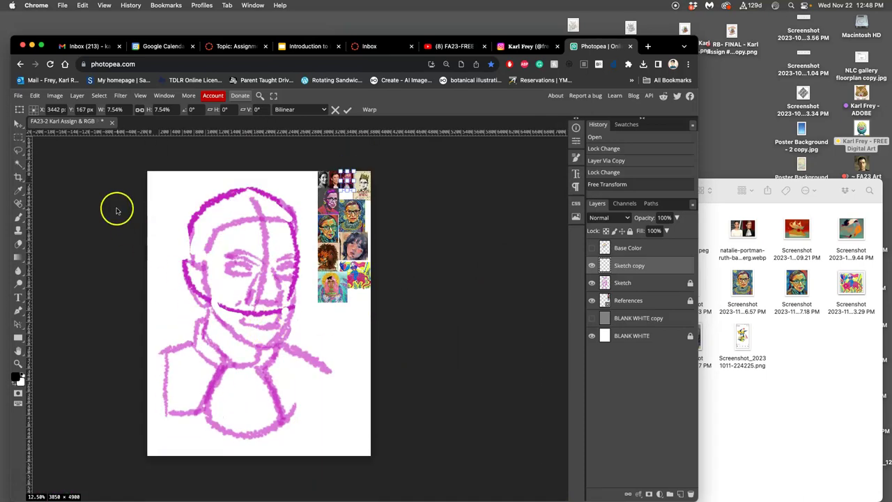
{"action": "left_click", "coordinate": [55, 96]}
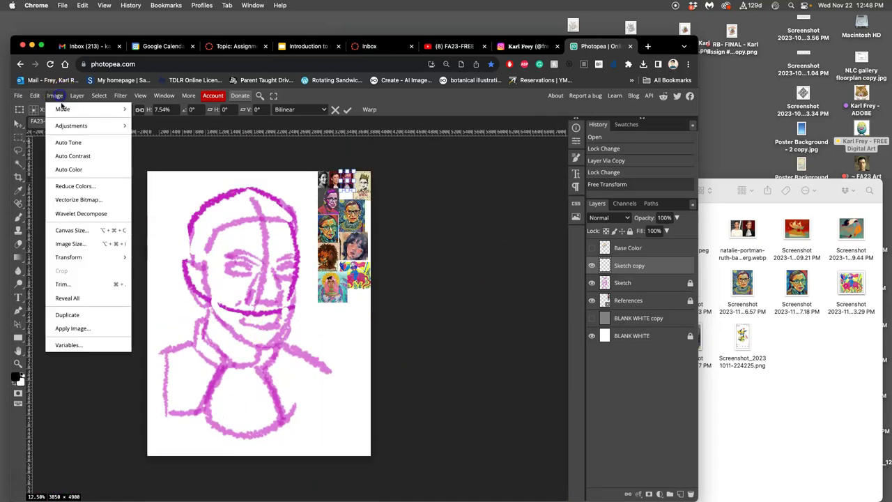
{"action": "left_click", "coordinate": [75, 244]}
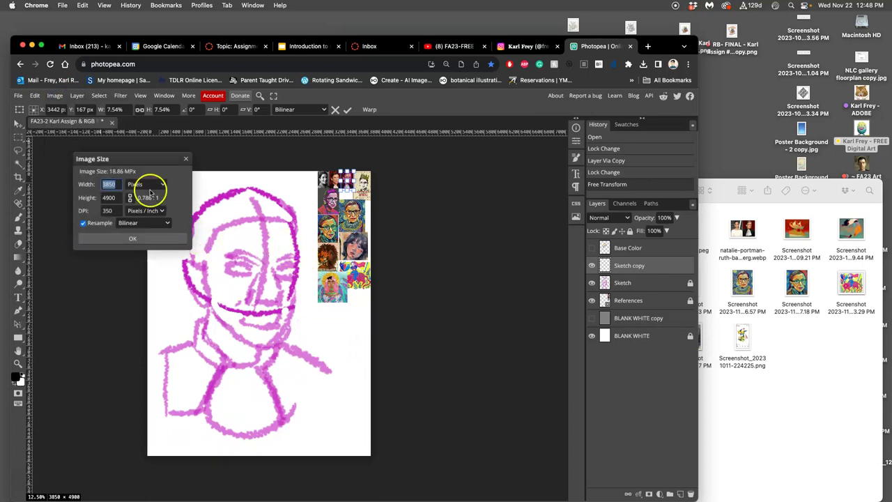
{"action": "left_click", "coordinate": [148, 185]}
{"action": "left_click", "coordinate": [143, 222]}
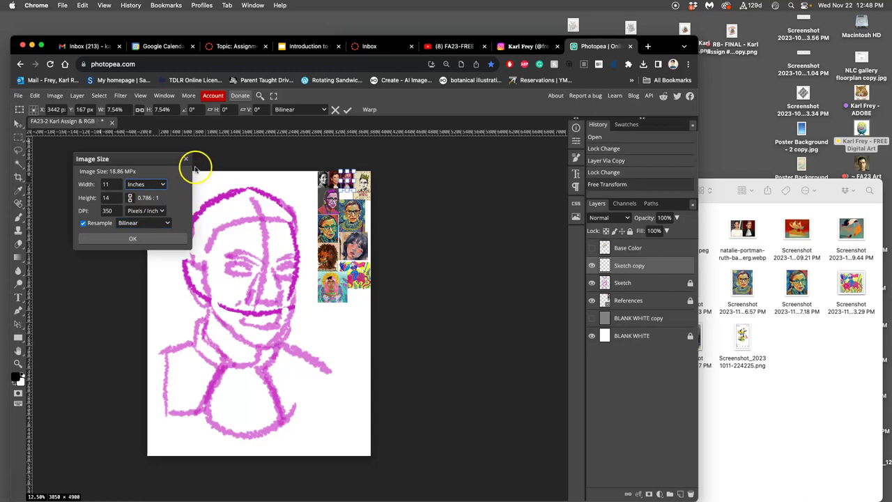
{"action": "left_click", "coordinate": [146, 239]}
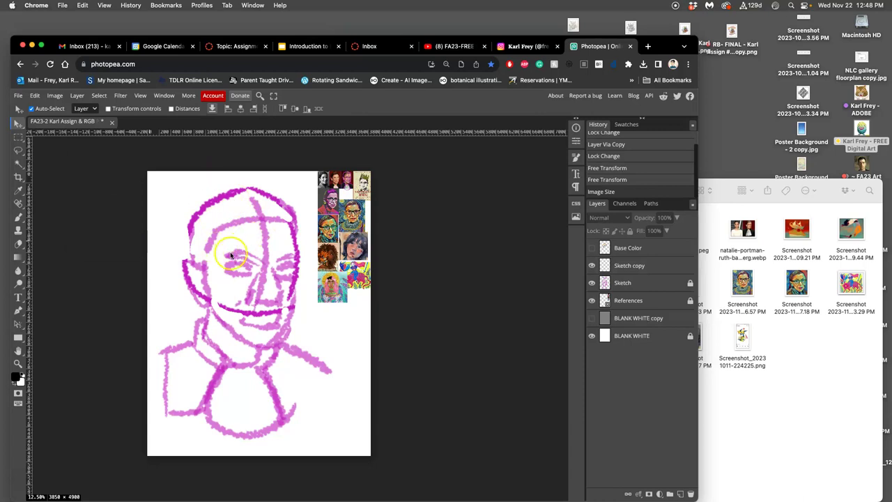
- Delete the Sketch copy layer
{"action": "scroll", "coordinate": [412, 240], "scroll_direction": "up", "scroll_amount": 3}
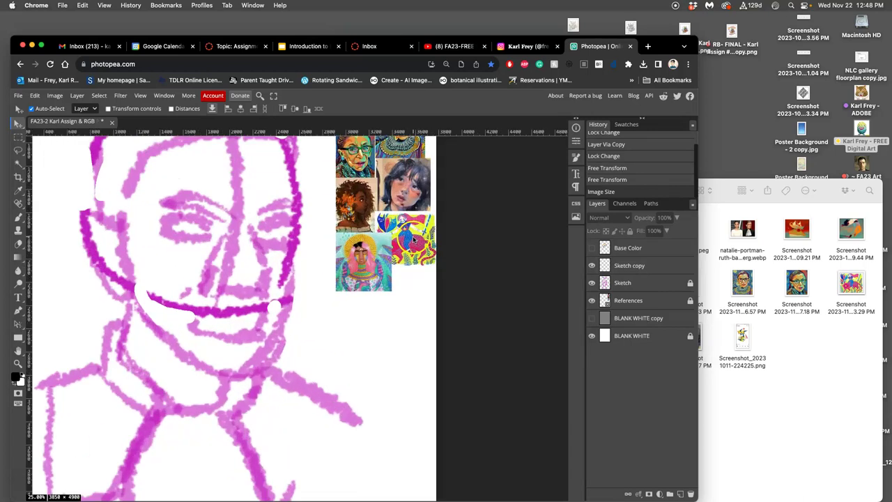
{"action": "scroll", "coordinate": [388, 240], "scroll_direction": "down", "scroll_amount": 2}
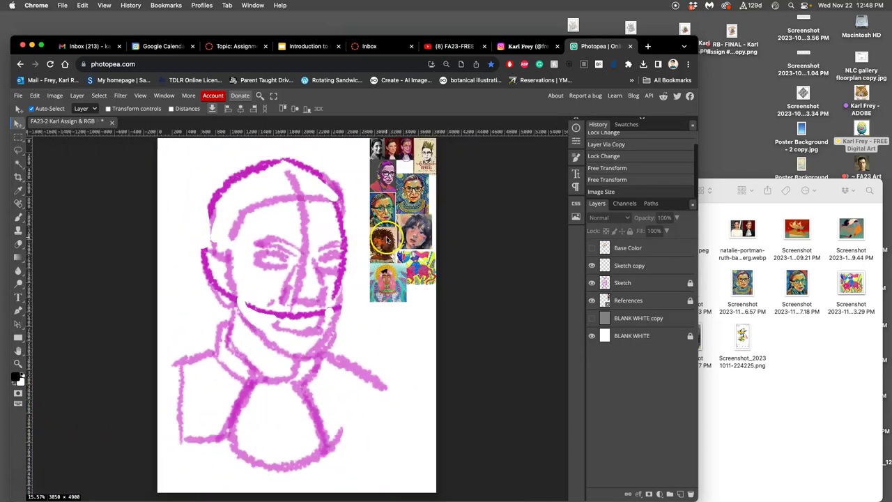
{"action": "left_click", "coordinate": [634, 268]}
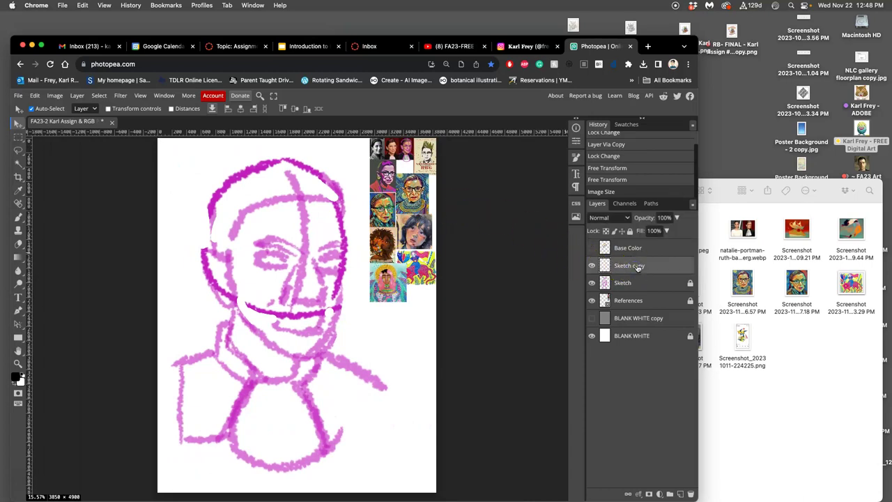
{"action": "key", "text": "Delete"}
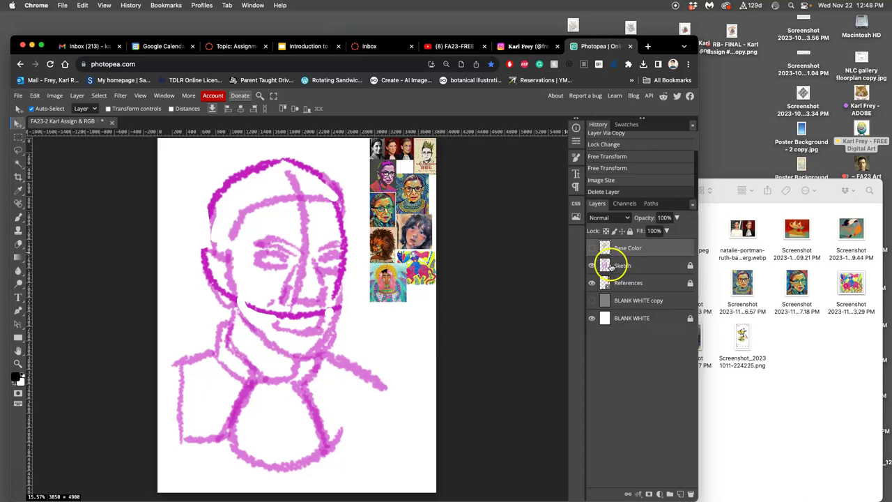
- Make the Base Color layer visible and active
{"action": "left_click", "coordinate": [592, 249]}
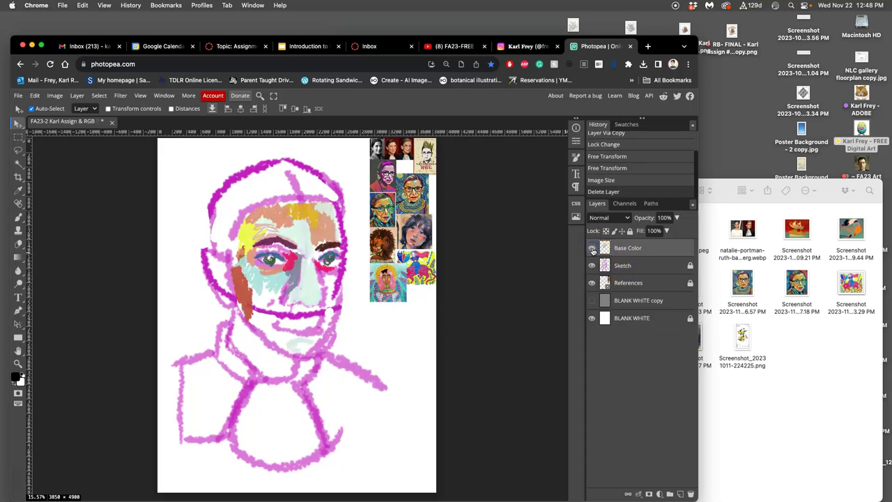
{"action": "left_click", "coordinate": [604, 250]}
{"action": "scroll", "coordinate": [317, 300], "scroll_direction": "up", "scroll_amount": 1}
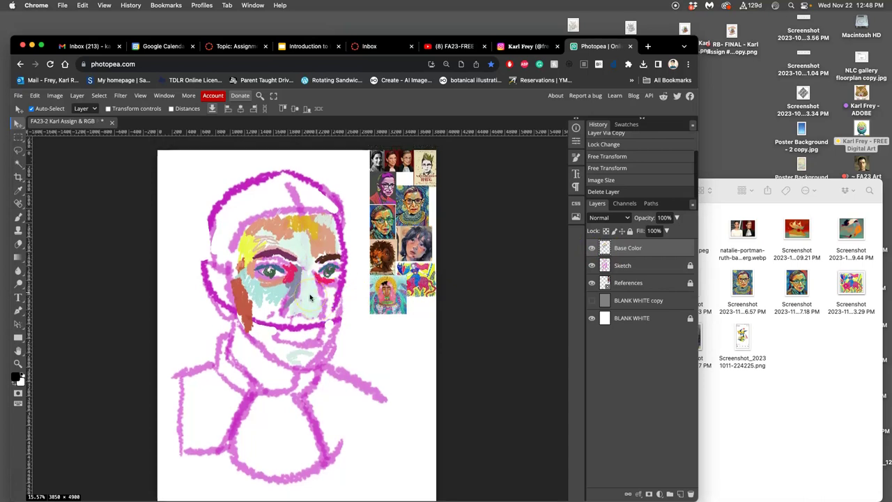
- Open the discussion's 'Introduction to Digital Painting' slides link in a new tab
{"action": "left_click", "coordinate": [242, 46]}
{"action": "scroll", "coordinate": [345, 199], "scroll_direction": "up", "scroll_amount": 15}
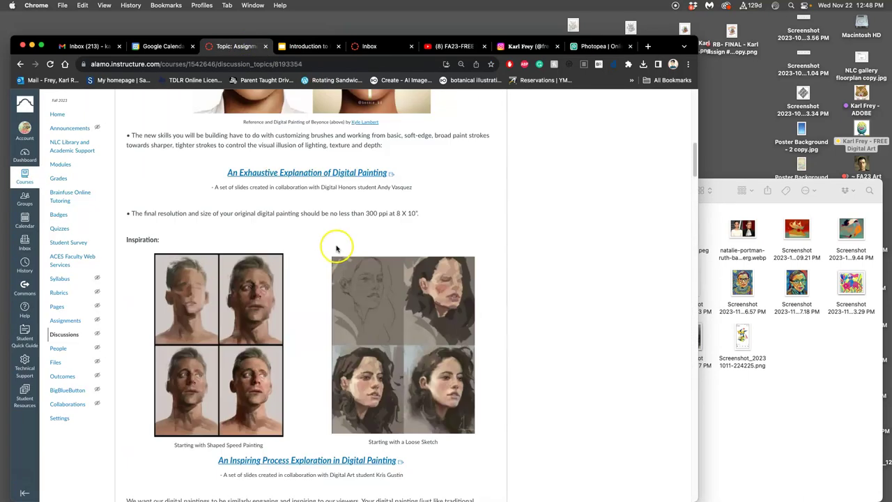
{"action": "right_click", "coordinate": [313, 177]}
{"action": "left_click", "coordinate": [327, 179]}
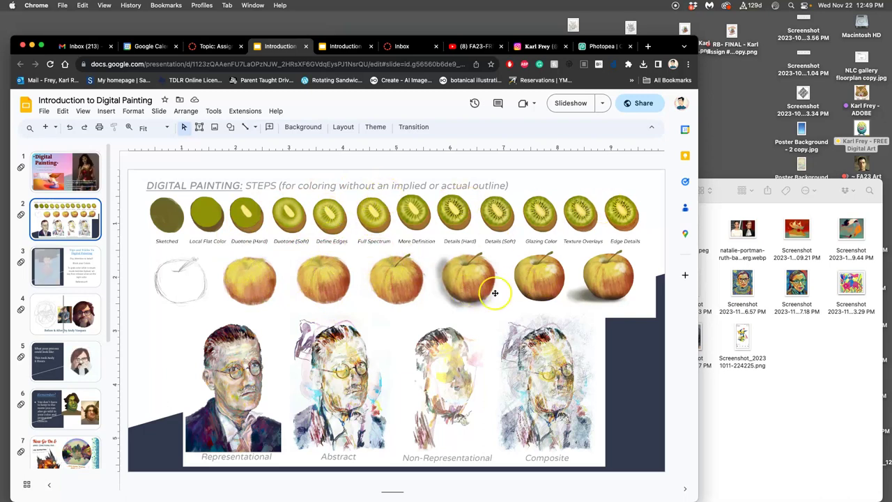
- Return to the Photopea portrait document from the slide deck
{"action": "left_click", "coordinate": [596, 45]}
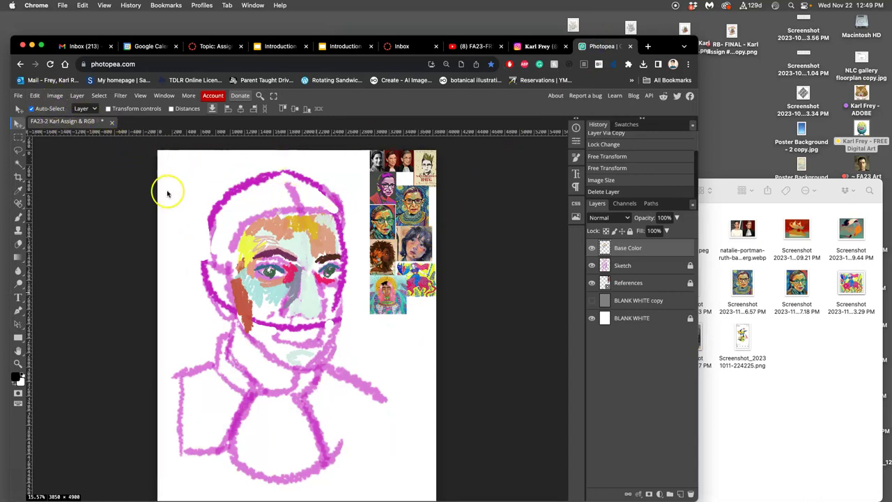
- Show, select and lock the BLANK WHITE copy layer
{"action": "left_click", "coordinate": [590, 301]}
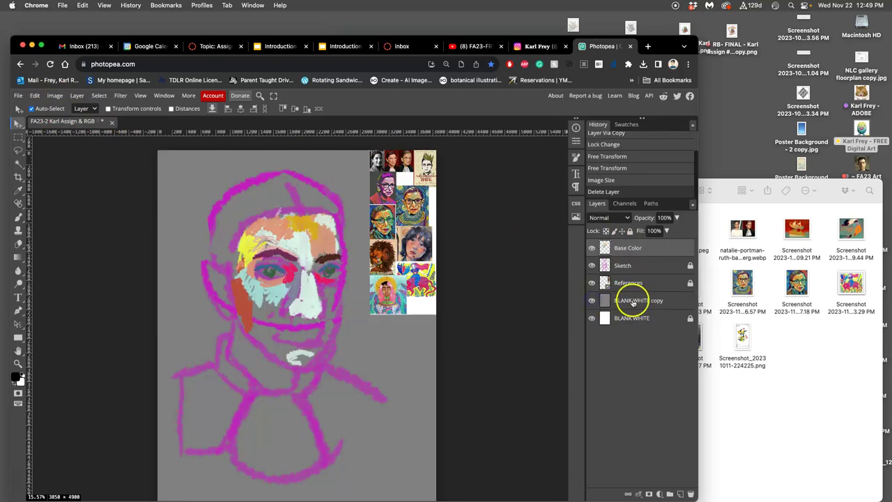
{"action": "left_click", "coordinate": [634, 301]}
{"action": "left_click", "coordinate": [630, 231]}
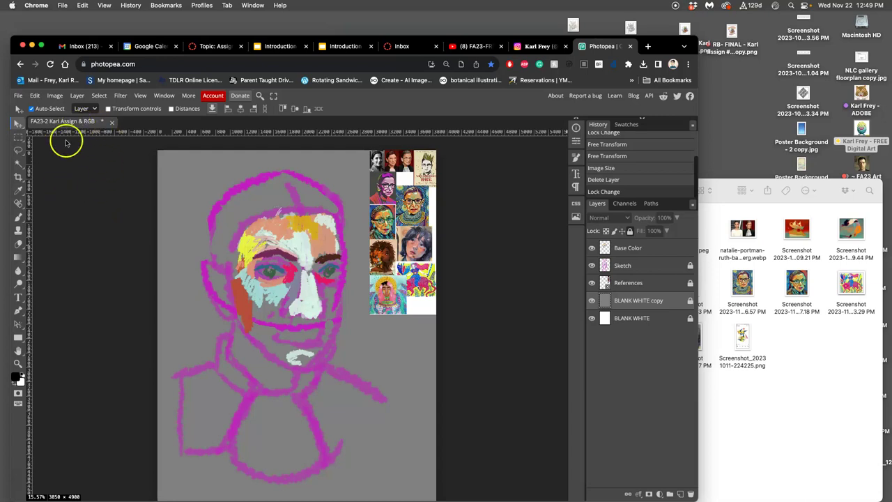
- Choose the RoundNoisyMarker brush preset and enlarge it to 336 px
{"action": "left_click", "coordinate": [18, 220]}
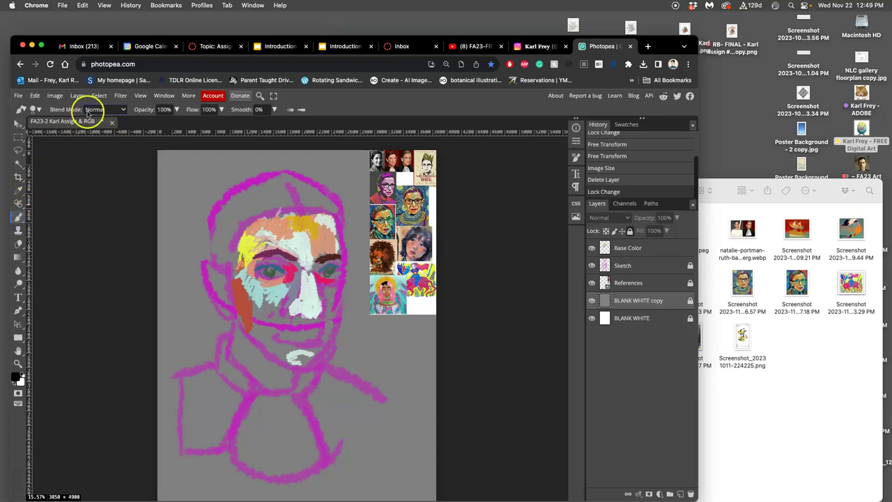
{"action": "left_click", "coordinate": [36, 110]}
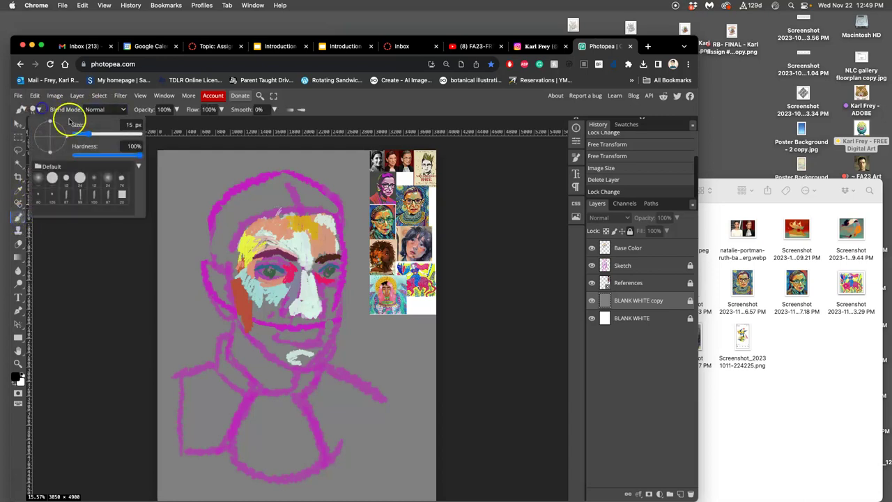
{"action": "left_click", "coordinate": [122, 182]}
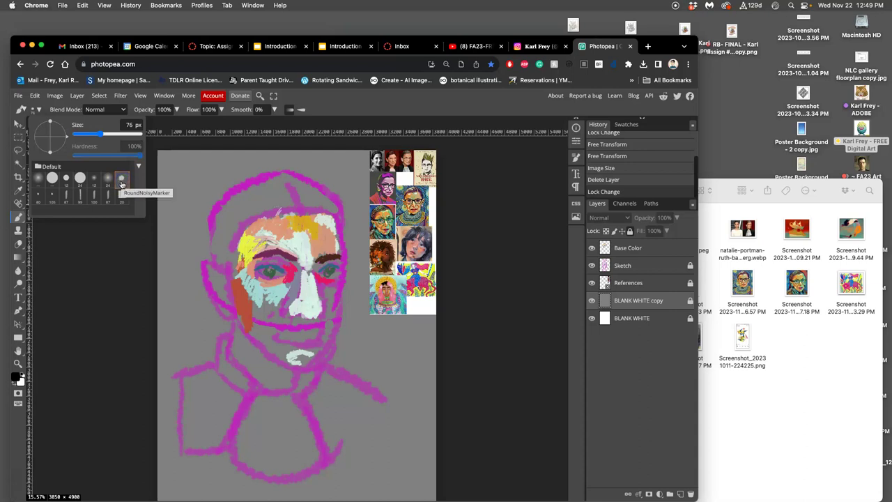
{"action": "left_click_drag", "start_coordinate": [114, 135], "coordinate": [118, 136]}
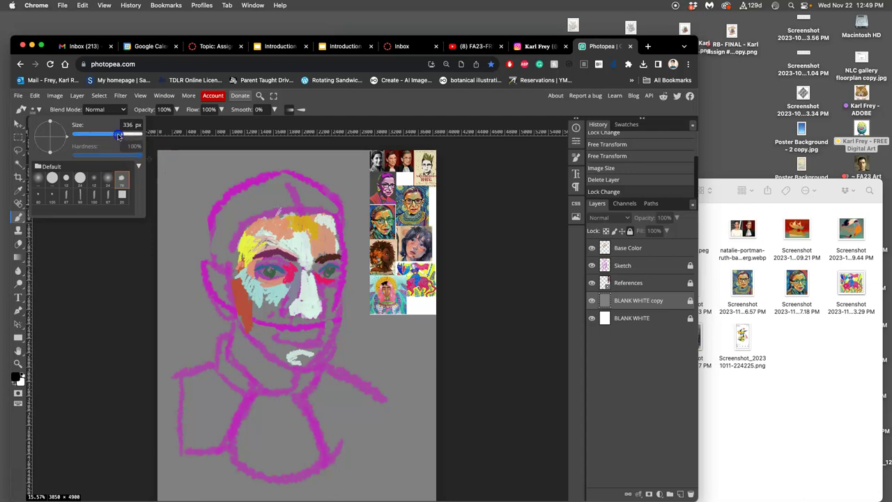
- Paint a trial black stroke on the Base Color layer, then undo it
{"action": "left_click", "coordinate": [189, 175]}
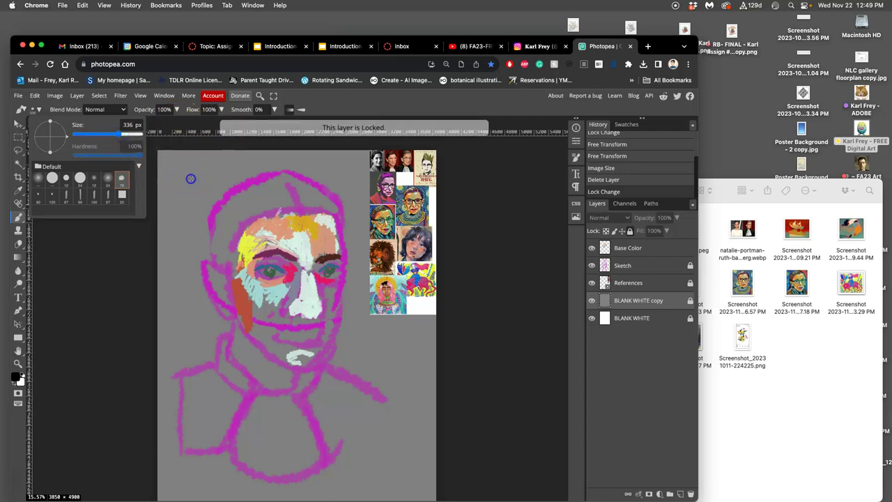
{"action": "left_click", "coordinate": [634, 249]}
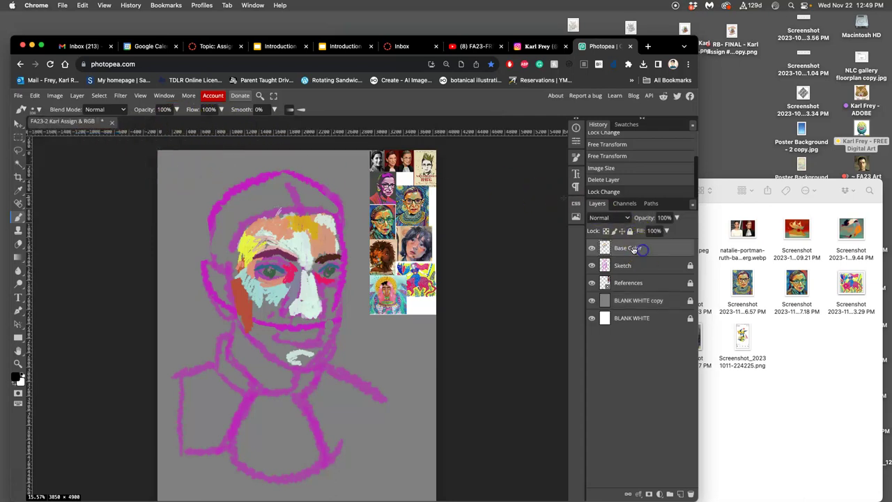
{"action": "mouse_move", "coordinate": [192, 193]}
{"action": "left_mouse_down"}
{"action": "mouse_move", "coordinate": [179, 239]}
{"action": "mouse_move", "coordinate": [181, 341]}
{"action": "left_mouse_up"}
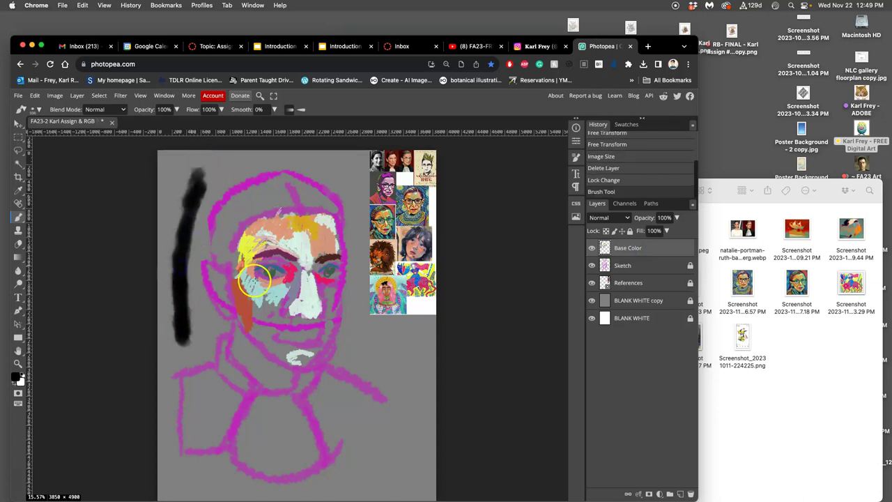
{"action": "key", "text": "super+z"}
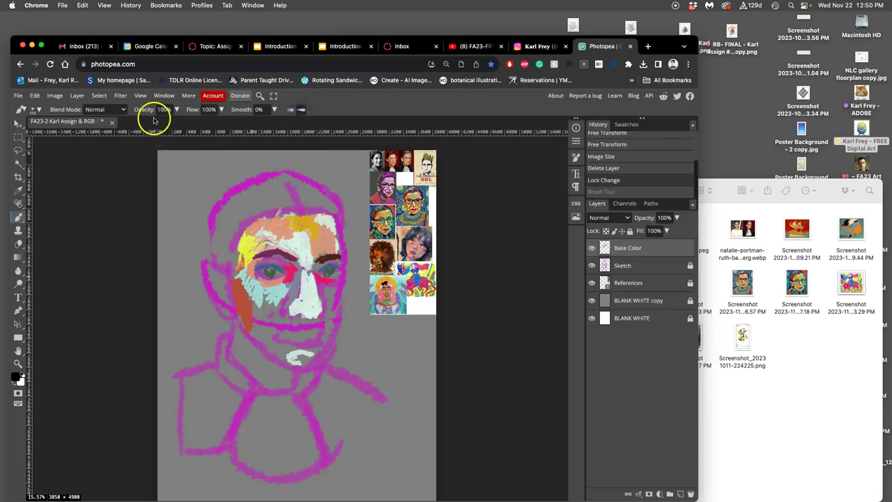
- Set the brush size to 320 px and undo a trial stroke on the head
{"action": "left_click", "coordinate": [35, 110]}
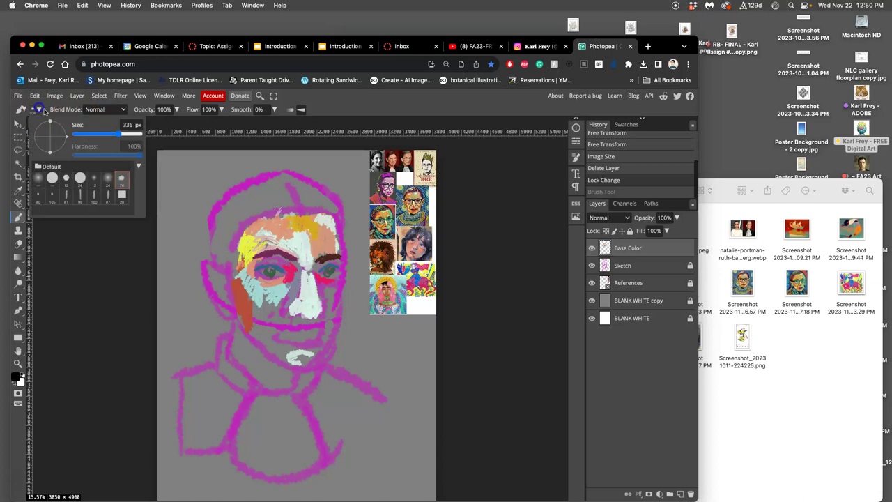
{"action": "left_click_drag", "start_coordinate": [123, 136], "coordinate": [119, 137]}
{"action": "left_click", "coordinate": [249, 207]}
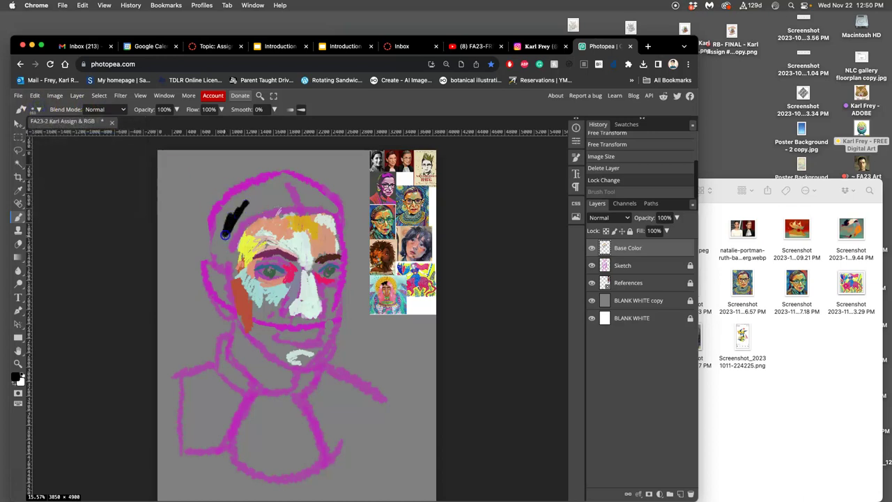
{"action": "left_click_drag", "start_coordinate": [225, 235], "coordinate": [227, 226]}
{"action": "key", "text": "super+z"}
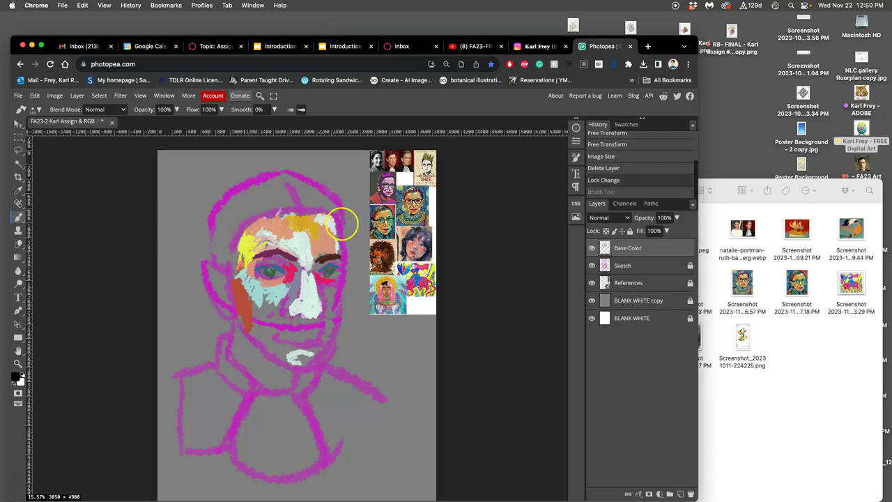
- Centre the view on the face and bring the 'Assign - 7' Finder folder forward
{"action": "scroll", "coordinate": [342, 224], "scroll_direction": "up", "scroll_amount": 3}
{"action": "mouse_move", "coordinate": [351, 236]}
{"action": "left_mouse_down"}
{"action": "mouse_move", "coordinate": [301, 295]}
{"action": "mouse_move", "coordinate": [292, 344]}
{"action": "left_mouse_up"}
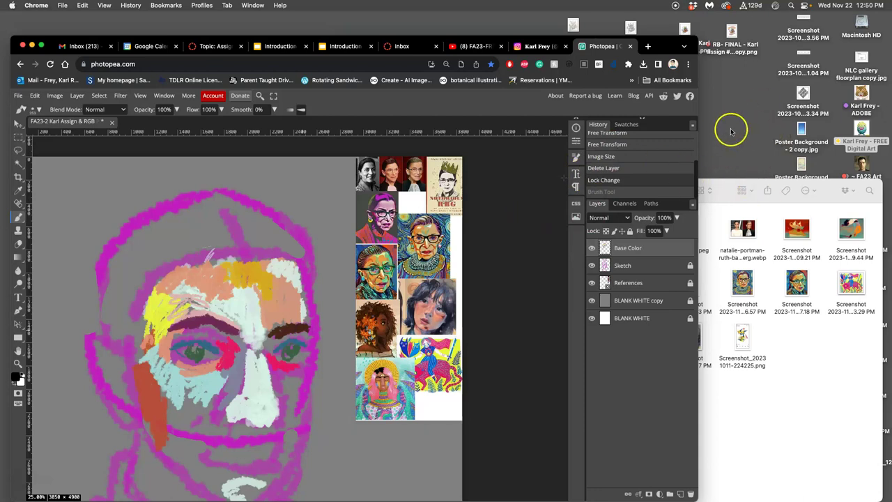
{"action": "left_click", "coordinate": [775, 256]}
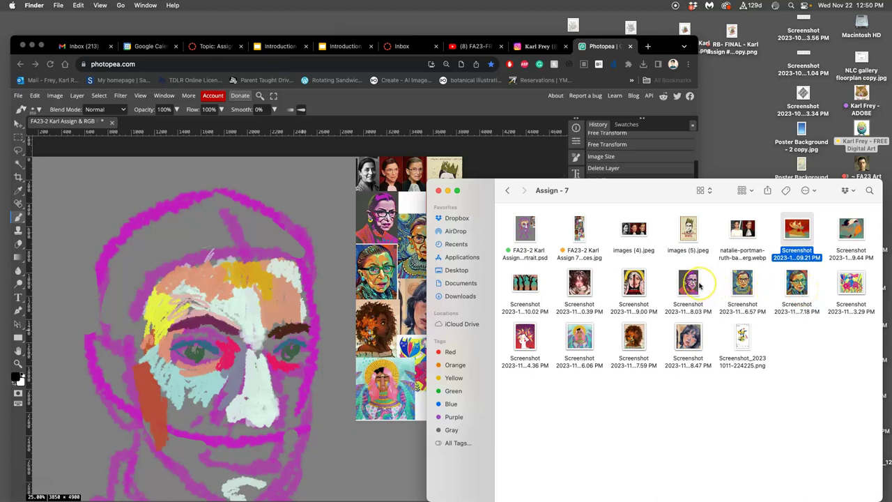
- Open the two-portrait .webp reference photo in Preview
{"action": "left_click", "coordinate": [745, 232]}
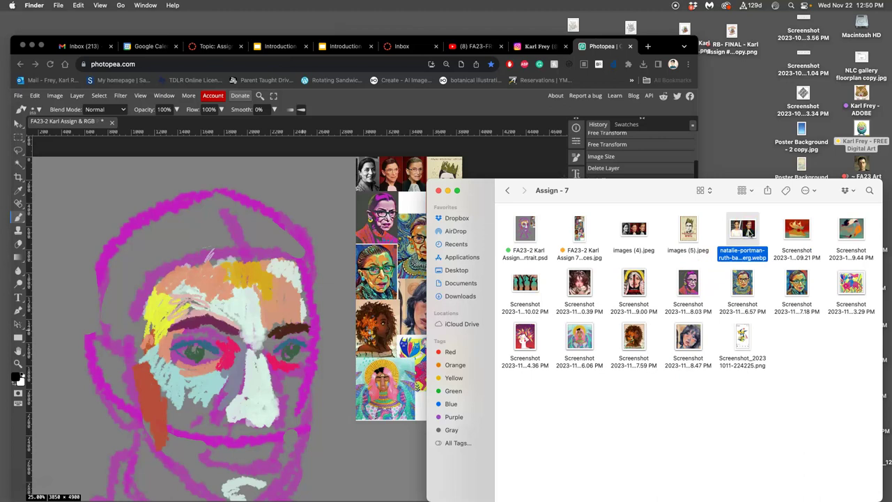
{"action": "double_click", "coordinate": [744, 230]}
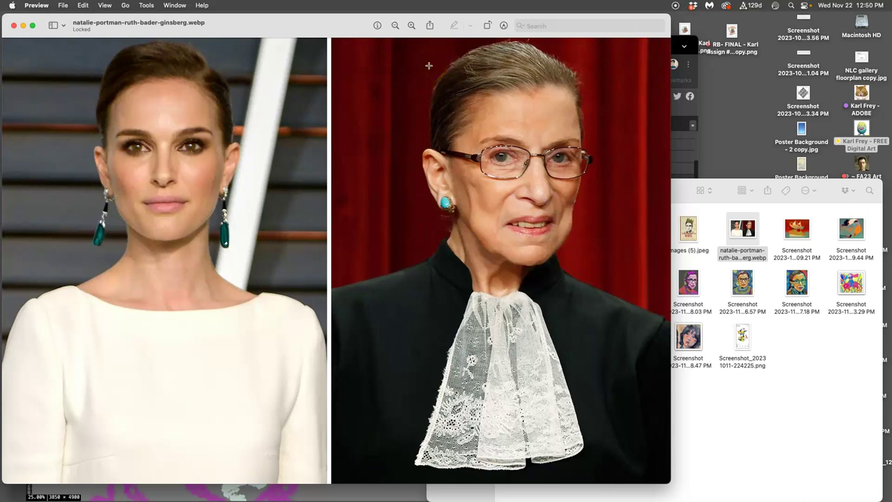
{"action": "left_click_drag", "start_coordinate": [407, 39], "coordinate": [609, 358]}
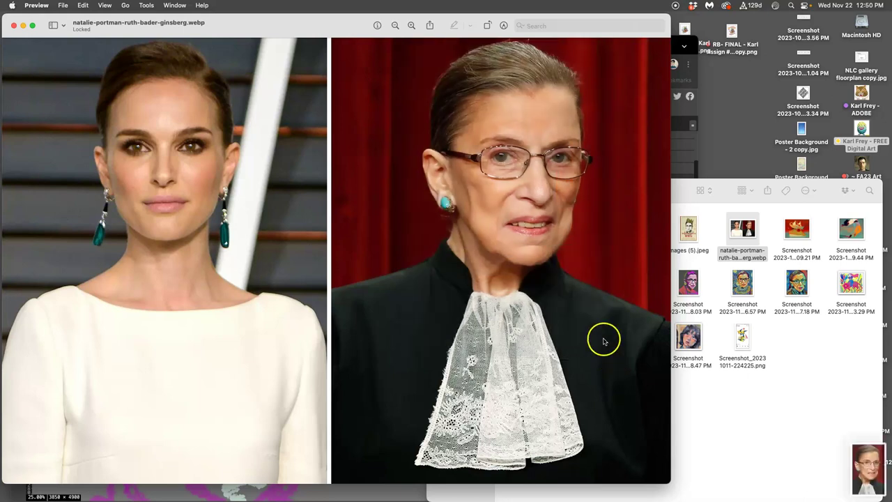
- Open the 7.18 PM colourful portrait screenshot and move its window aside
{"action": "left_click", "coordinate": [775, 325]}
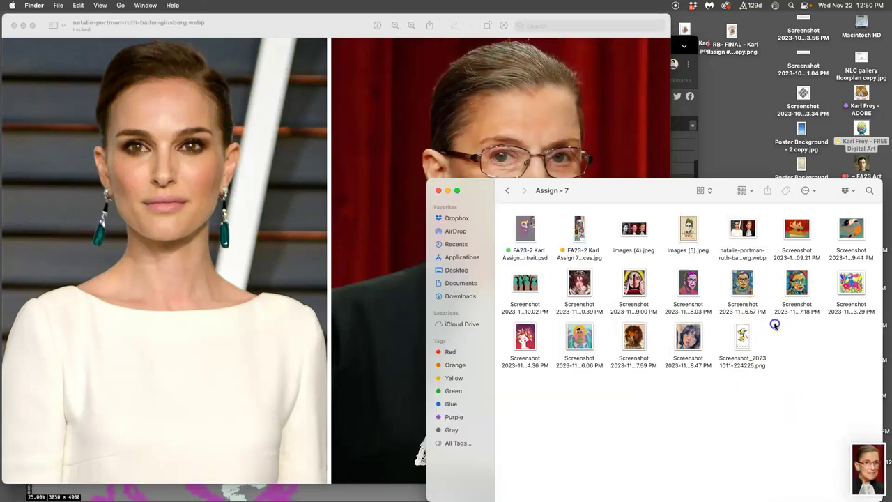
{"action": "double_click", "coordinate": [797, 282]}
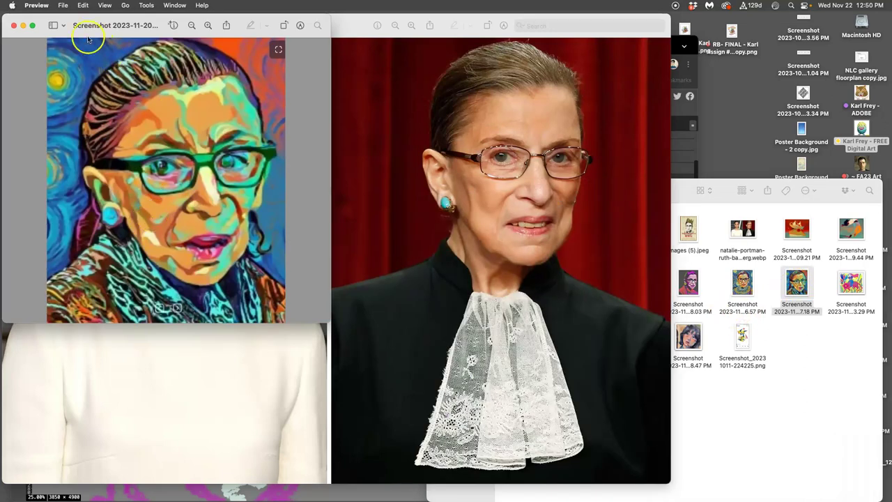
{"action": "left_click_drag", "start_coordinate": [37, 19], "coordinate": [312, 115]}
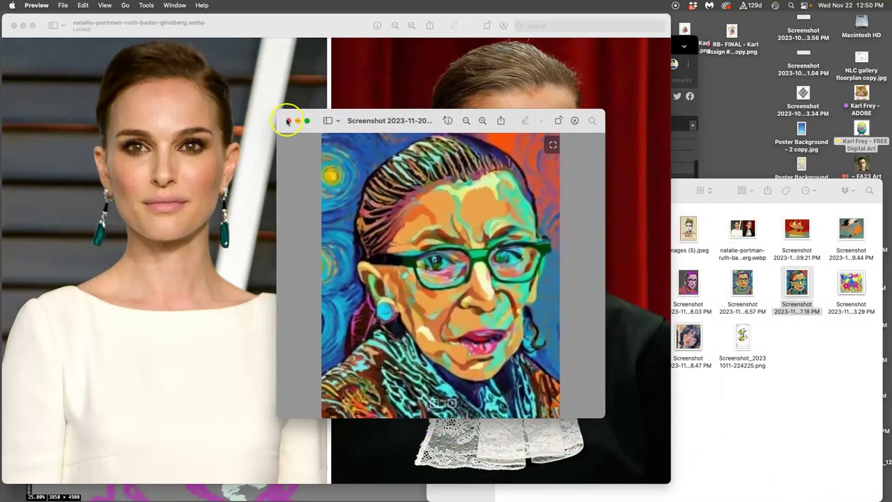
- Raise the screenshot's saturation with Preview's Adjust Color panel, moved off the image
{"action": "left_click", "coordinate": [149, 6]}
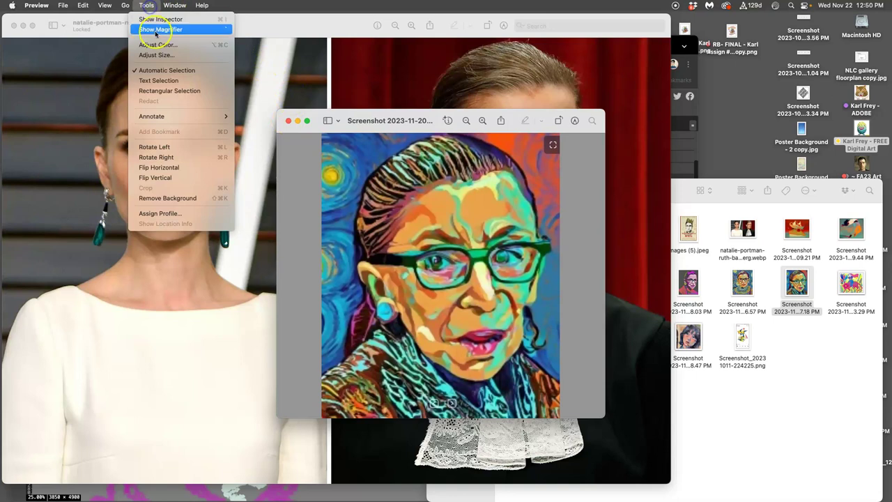
{"action": "left_click", "coordinate": [157, 43]}
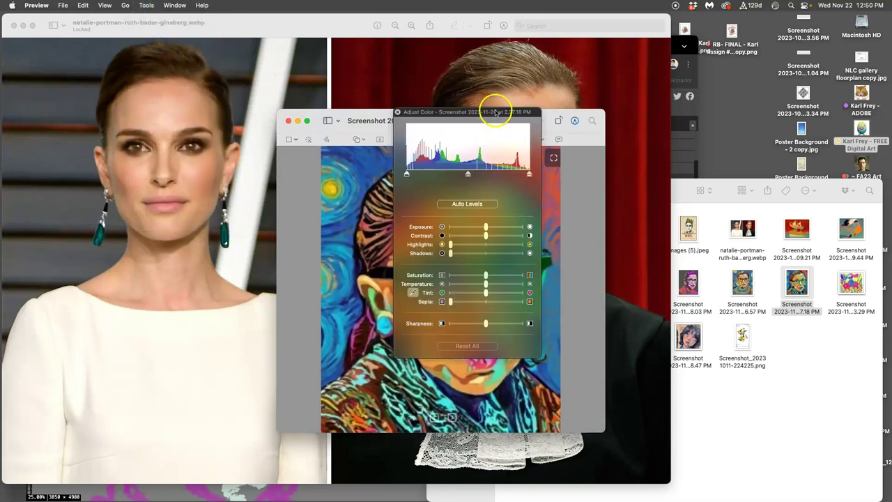
{"action": "left_click_drag", "start_coordinate": [495, 111], "coordinate": [681, 249]}
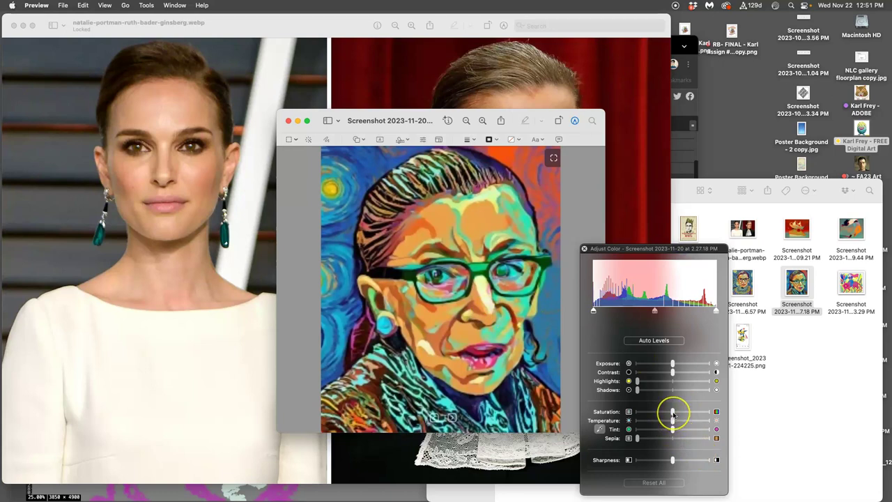
{"action": "mouse_move", "coordinate": [674, 413]}
{"action": "left_mouse_down"}
{"action": "mouse_move", "coordinate": [666, 412]}
{"action": "mouse_move", "coordinate": [683, 412]}
{"action": "mouse_move", "coordinate": [659, 422]}
{"action": "left_mouse_up"}
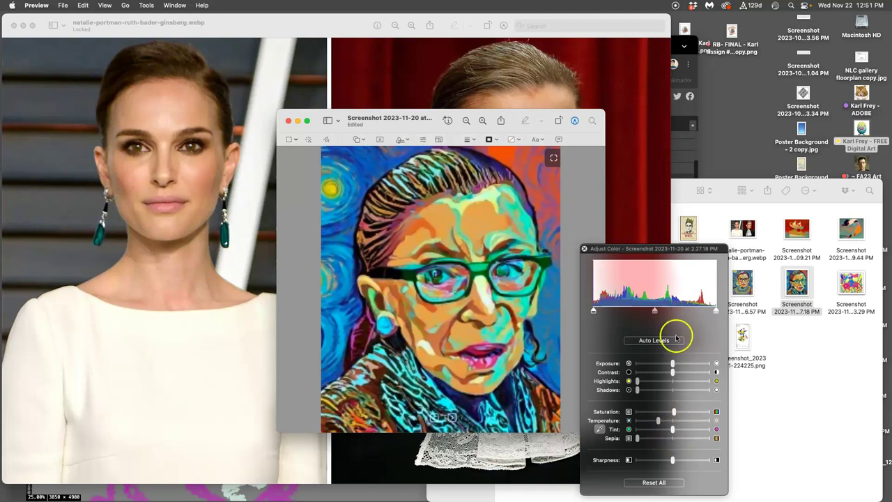
- Close Adjust Color and the .webp photo, then move the screenshot window to the upper right
{"action": "left_click", "coordinate": [585, 249]}
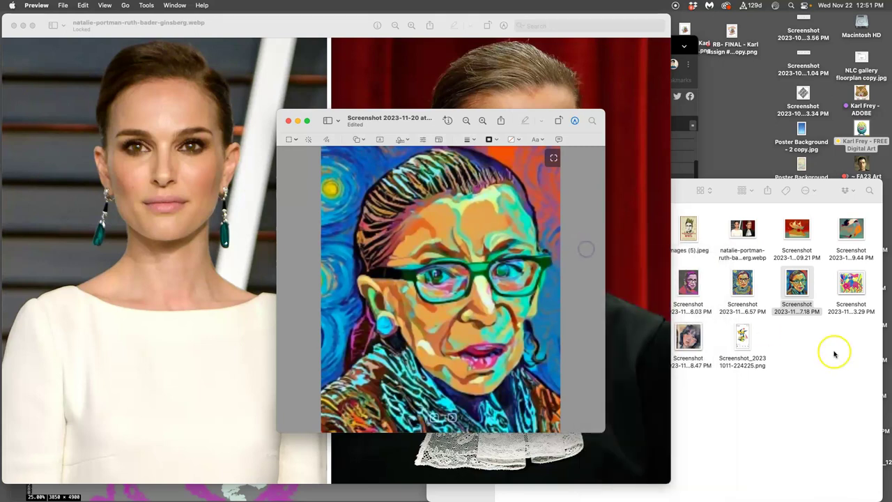
{"action": "left_click", "coordinate": [833, 355]}
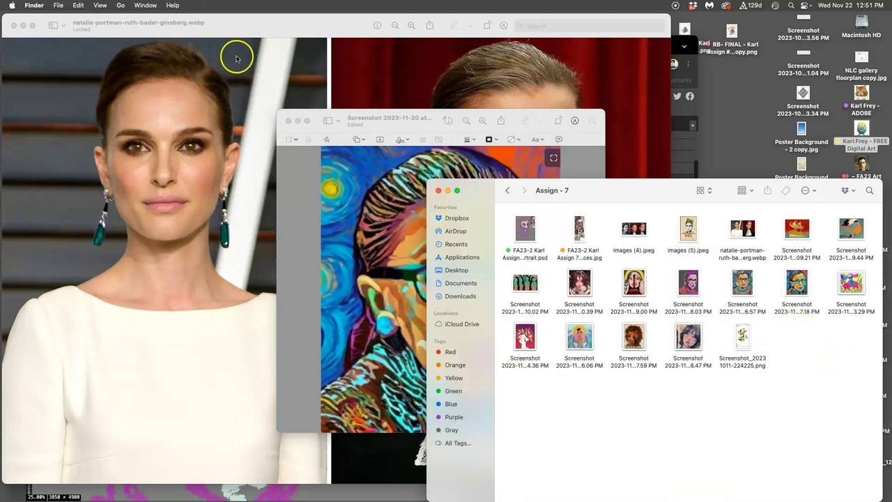
{"action": "left_click", "coordinate": [14, 26]}
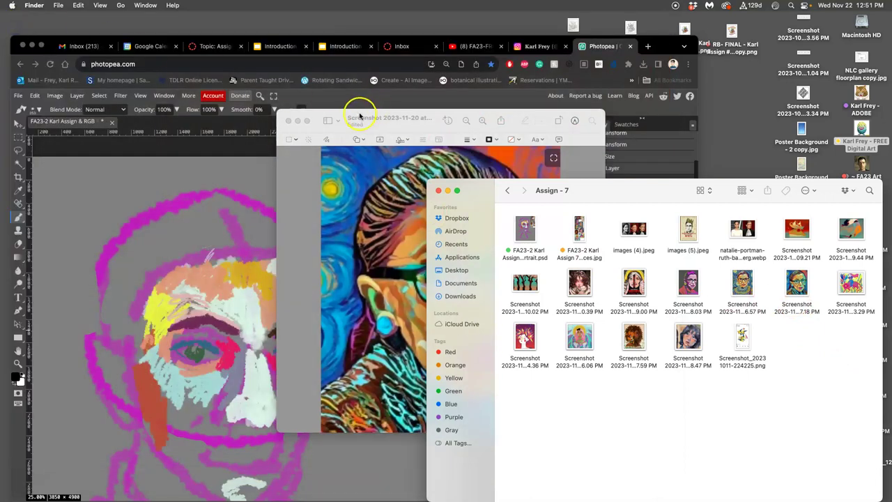
{"action": "left_click_drag", "start_coordinate": [360, 116], "coordinate": [606, 32]}
- Show the Photopea painting, leaving the Assign - 7 folder in front
{"action": "left_click", "coordinate": [729, 408]}
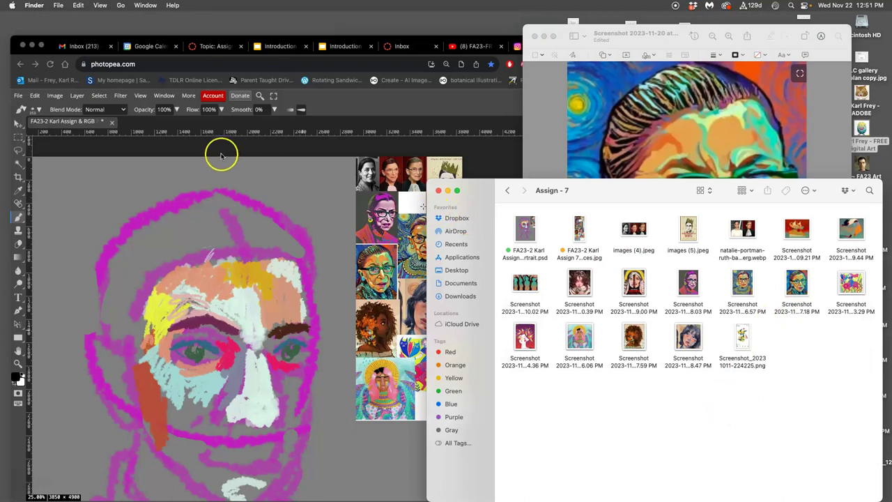
{"action": "left_click", "coordinate": [19, 96]}
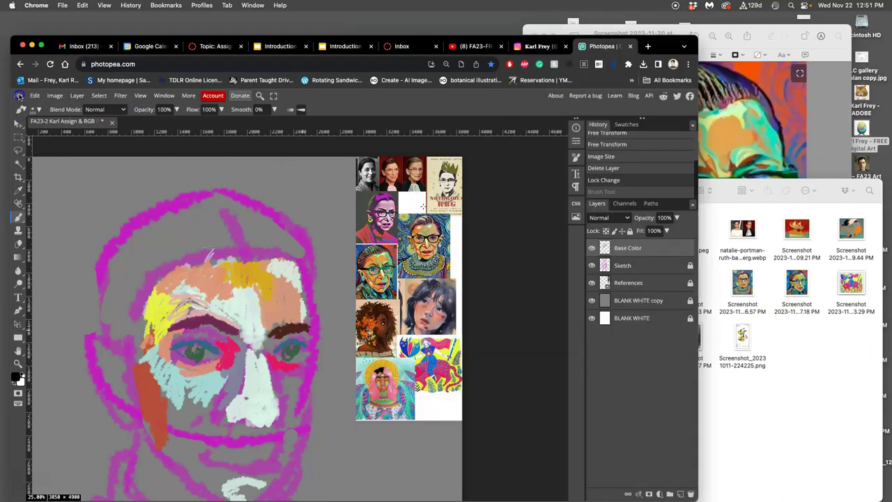
{"action": "left_click", "coordinate": [799, 341]}
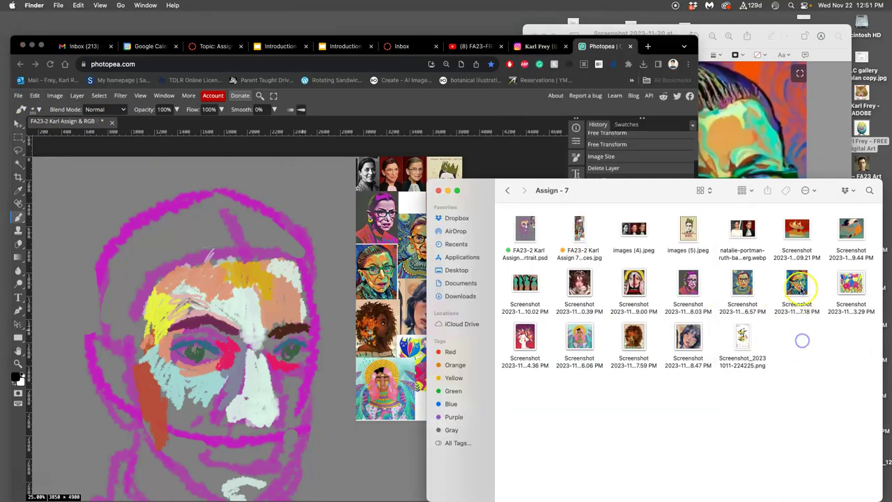
- Load photopea.com in a new tab and drop the portrait screenshot into it
{"action": "left_click", "coordinate": [650, 46]}
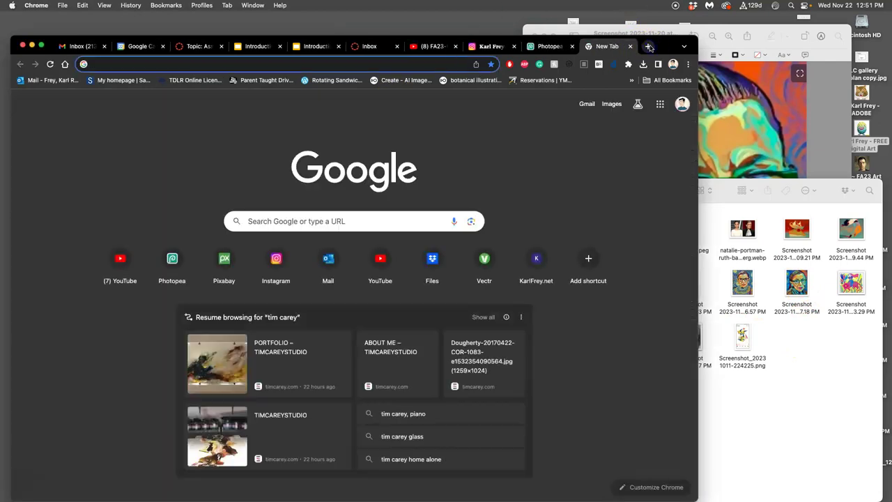
{"action": "type", "text": "photopea.com"}
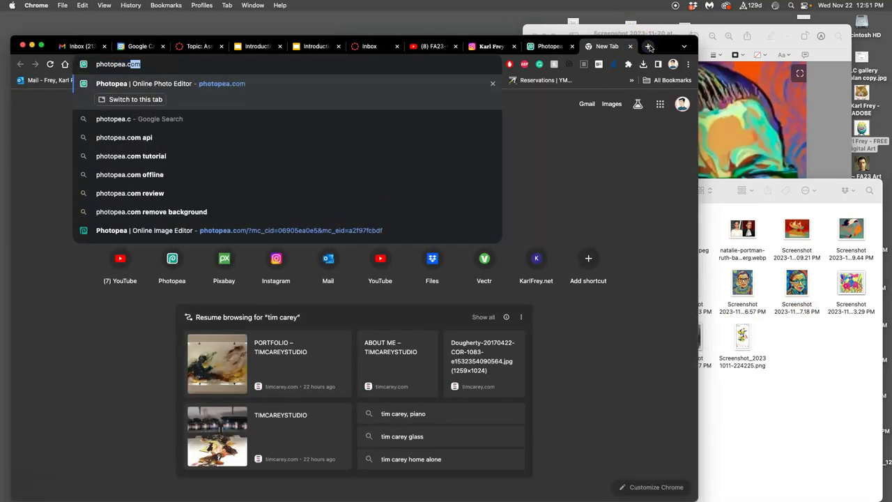
{"action": "key", "text": "Return"}
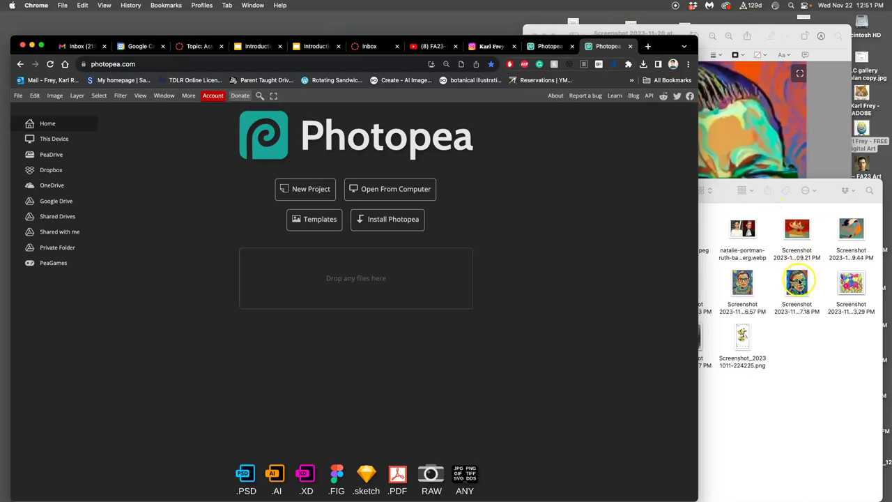
{"action": "left_click_drag", "start_coordinate": [797, 283], "coordinate": [301, 286]}
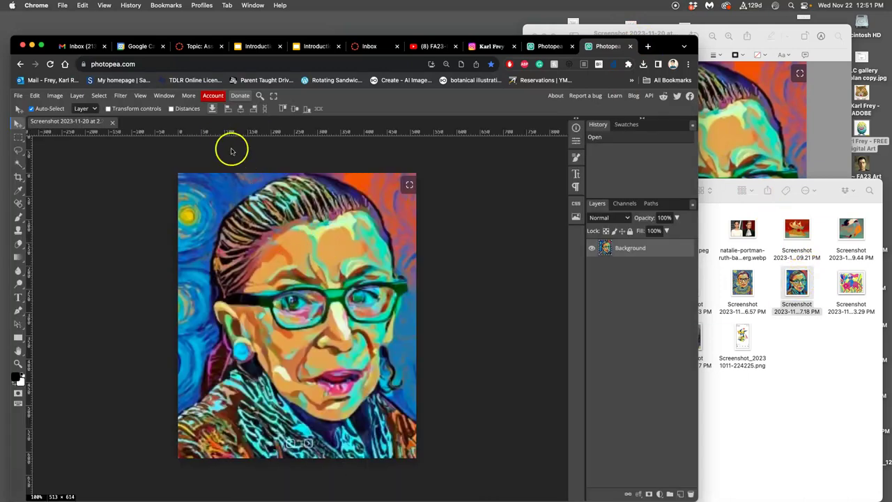
- In Hue/Saturation, preview a -14 overall hue shift on the screenshot
{"action": "left_click", "coordinate": [56, 96]}
{"action": "mouse_move", "coordinate": [70, 126]}
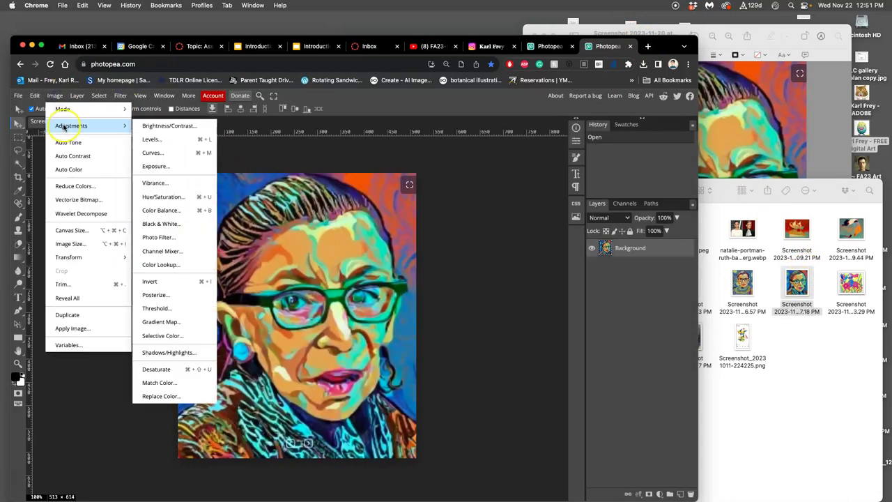
{"action": "left_click", "coordinate": [169, 193]}
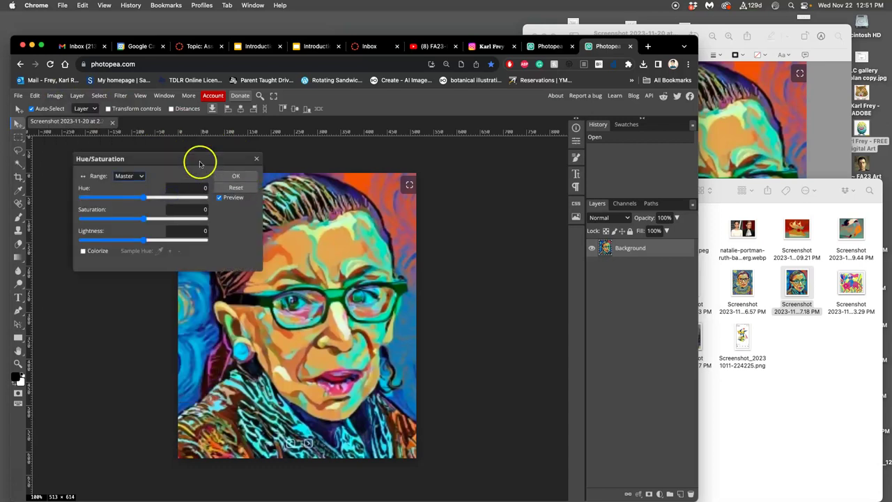
{"action": "left_click_drag", "start_coordinate": [200, 159], "coordinate": [633, 143]}
{"action": "mouse_move", "coordinate": [577, 184]}
{"action": "left_mouse_down"}
{"action": "mouse_move", "coordinate": [614, 186]}
{"action": "mouse_move", "coordinate": [514, 186]}
{"action": "mouse_move", "coordinate": [593, 187]}
{"action": "mouse_move", "coordinate": [572, 188]}
{"action": "left_mouse_up"}
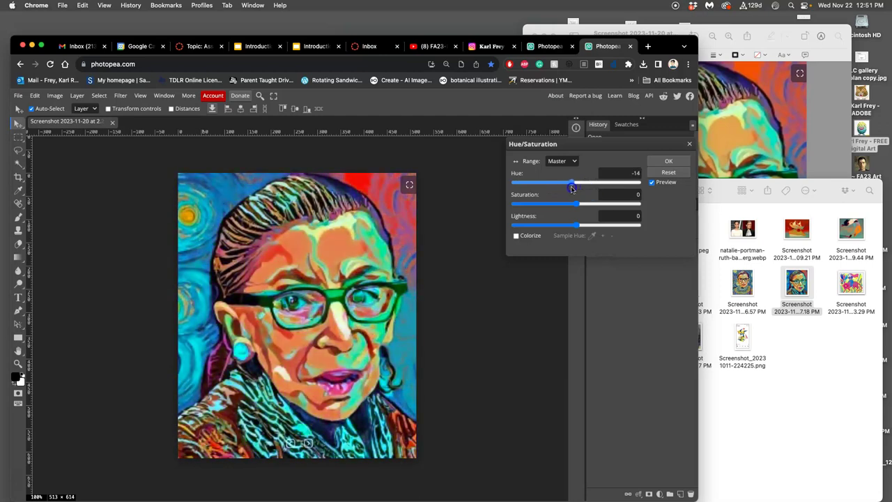
- Shift the hues of the Reds, Greens and Cyans ranges separately
{"action": "left_click", "coordinate": [555, 169]}
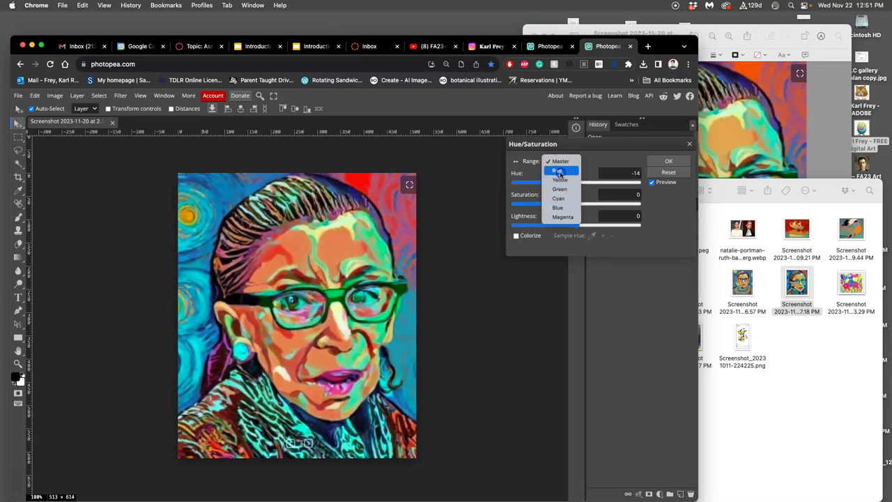
{"action": "left_click", "coordinate": [561, 174]}
{"action": "mouse_move", "coordinate": [578, 184]}
{"action": "left_mouse_down"}
{"action": "mouse_move", "coordinate": [587, 184]}
{"action": "mouse_move", "coordinate": [564, 186]}
{"action": "left_mouse_up"}
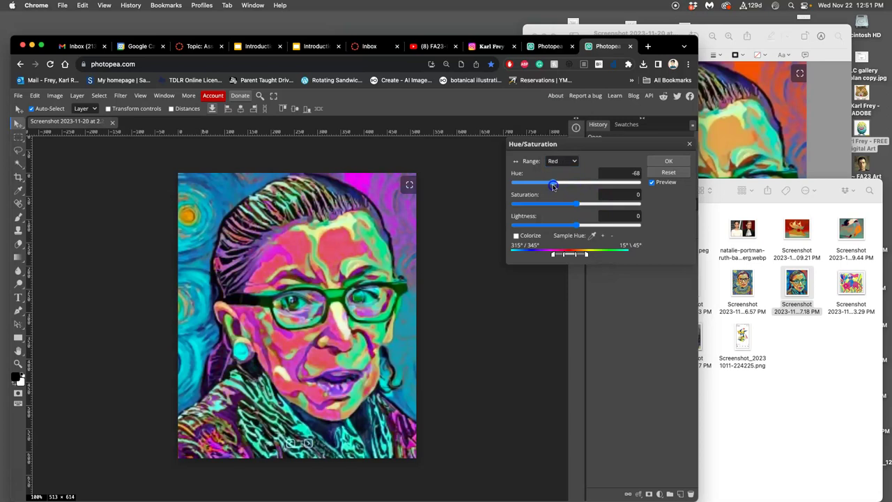
{"action": "left_click", "coordinate": [558, 161]}
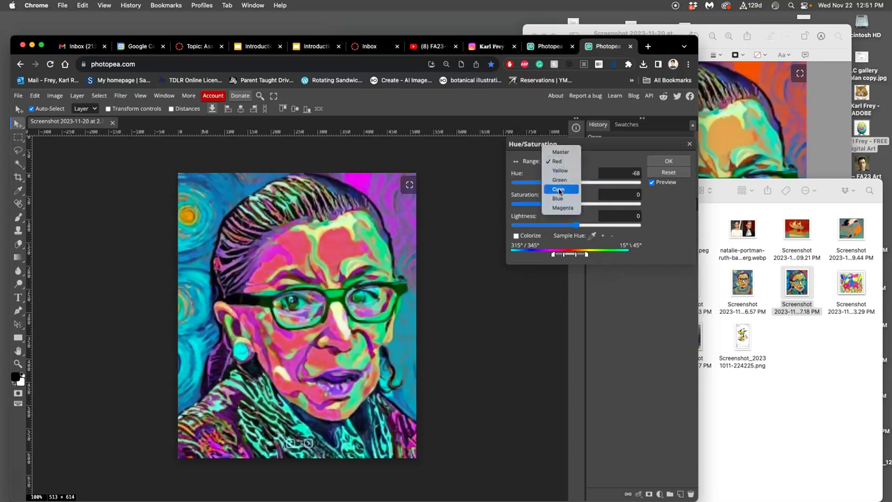
{"action": "left_click", "coordinate": [559, 180]}
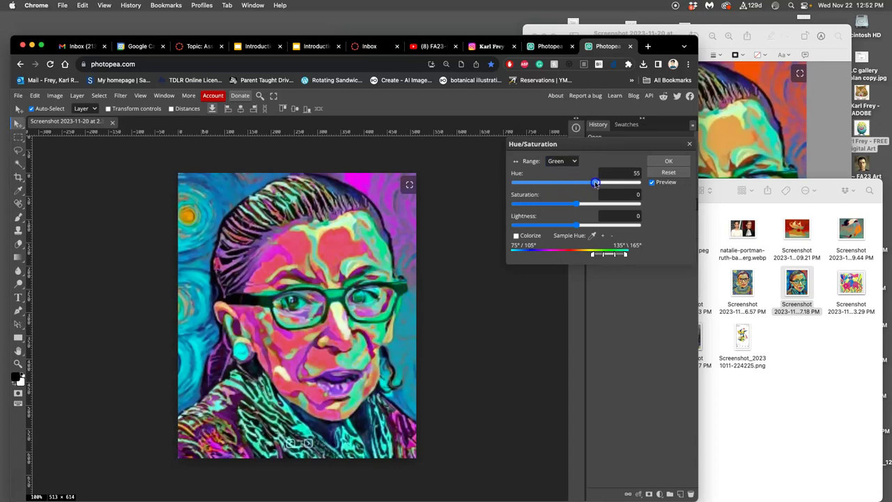
{"action": "left_click_drag", "start_coordinate": [547, 183], "coordinate": [567, 183]}
{"action": "left_click", "coordinate": [557, 160]}
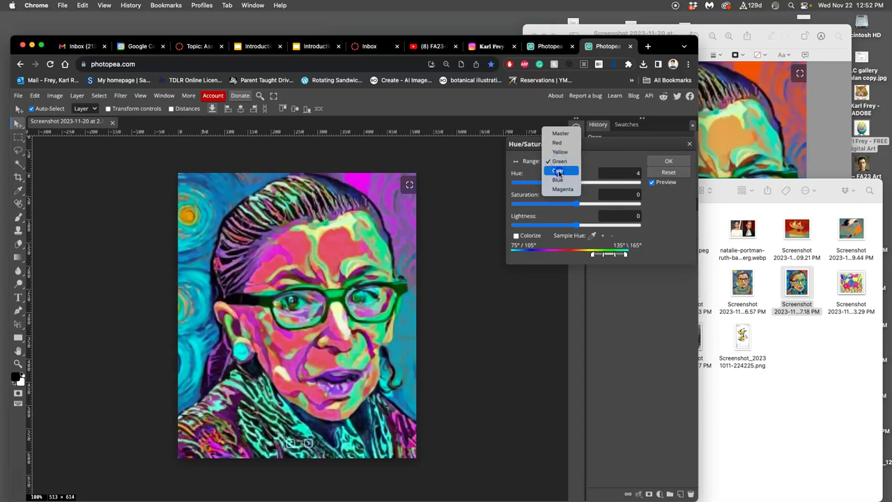
{"action": "left_click", "coordinate": [558, 172]}
{"action": "left_click_drag", "start_coordinate": [577, 186], "coordinate": [595, 184]}
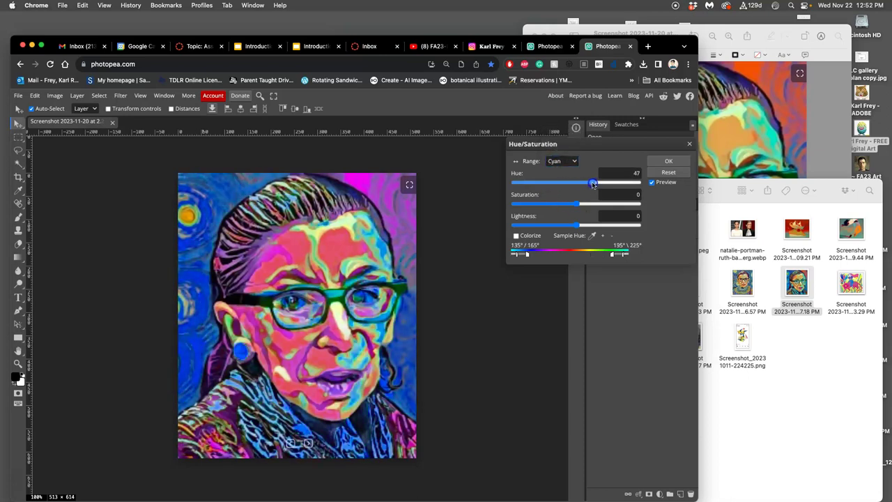
- Shift Yellows +79 and Magentas -15, then apply the Hue/Saturation adjustment
{"action": "left_click", "coordinate": [563, 161]}
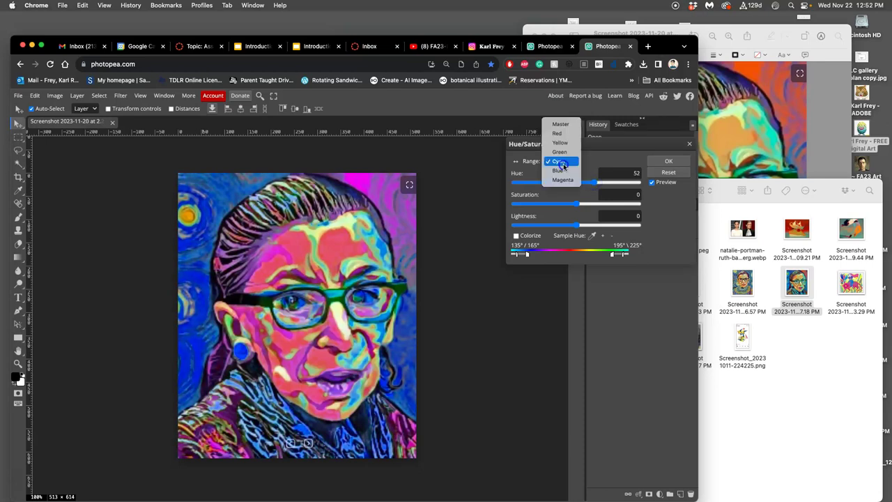
{"action": "left_click", "coordinate": [560, 143]}
{"action": "left_click_drag", "start_coordinate": [578, 182], "coordinate": [604, 182]}
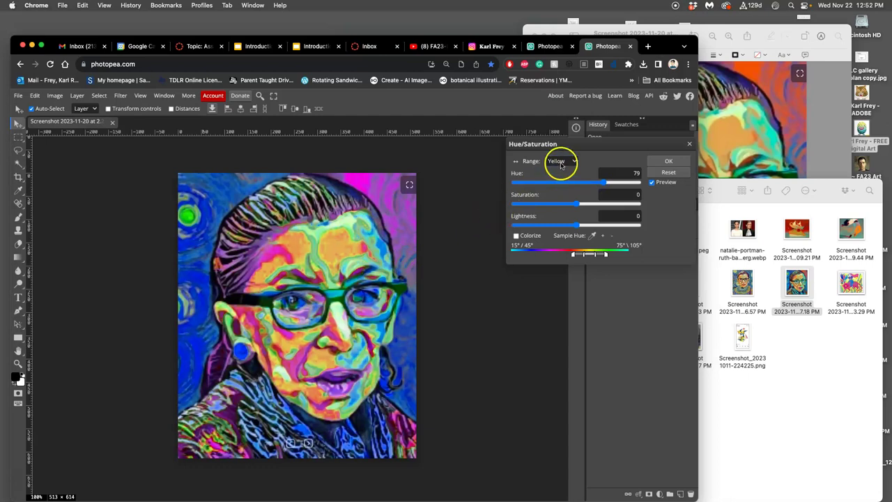
{"action": "left_click", "coordinate": [561, 164]}
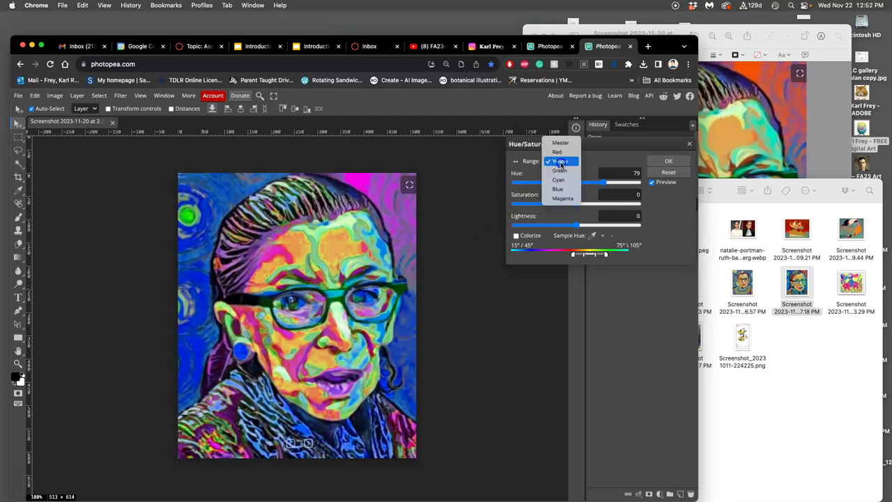
{"action": "left_click", "coordinate": [557, 200]}
{"action": "mouse_move", "coordinate": [577, 181]}
{"action": "left_mouse_down"}
{"action": "mouse_move", "coordinate": [565, 183]}
{"action": "mouse_move", "coordinate": [575, 182]}
{"action": "left_mouse_up"}
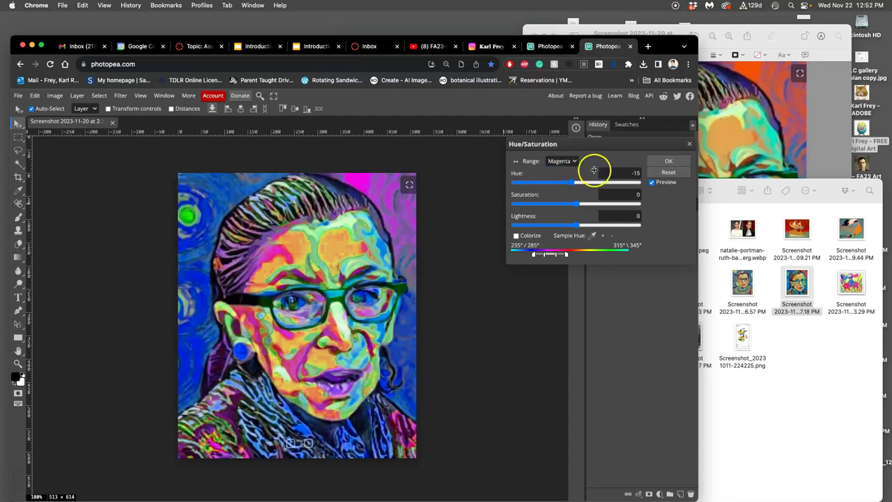
{"action": "left_click", "coordinate": [658, 164]}
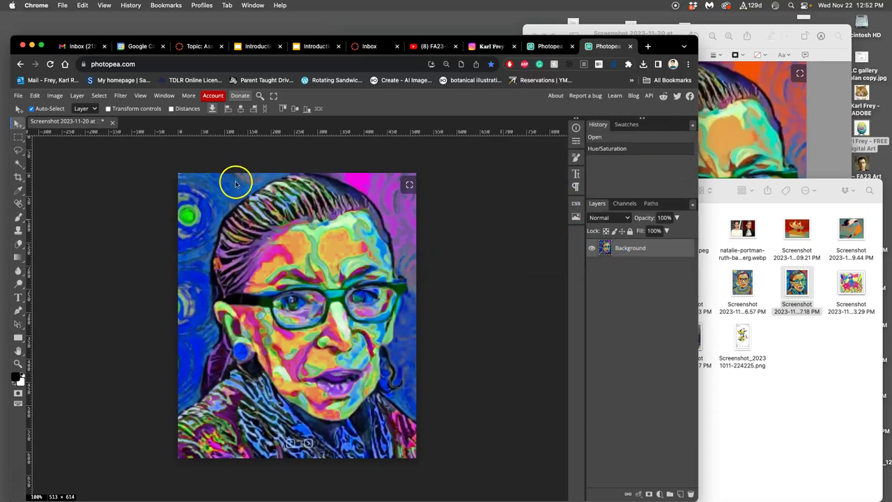
- Save the recoloured portrait over the original PNG screenshot and view it in Preview
{"action": "left_click", "coordinate": [18, 96]}
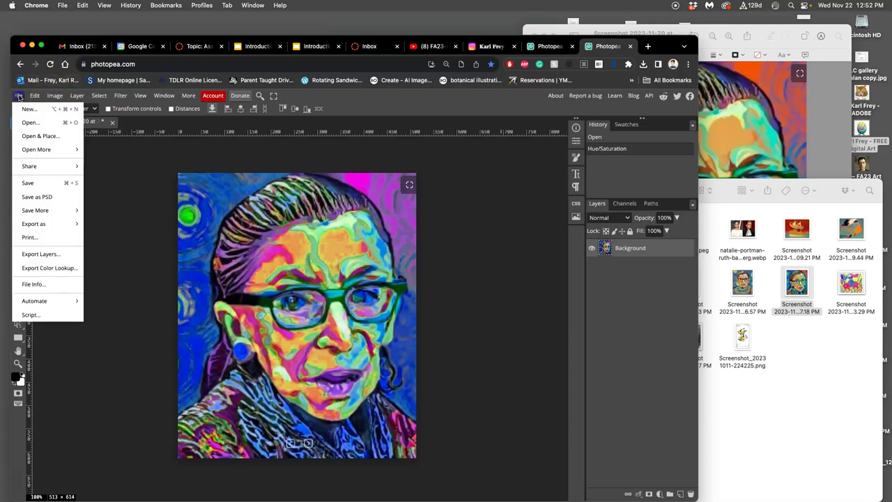
{"action": "left_click", "coordinate": [42, 184]}
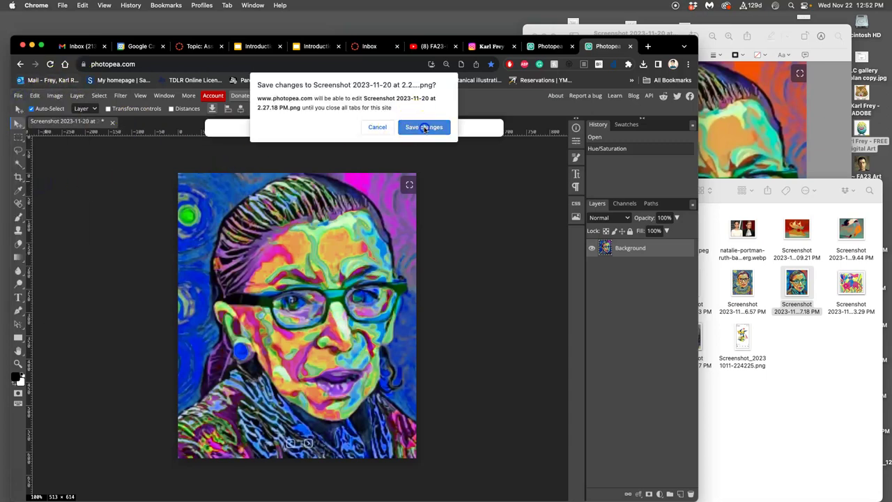
{"action": "left_click", "coordinate": [423, 127]}
{"action": "left_click_drag", "start_coordinate": [417, 128], "coordinate": [459, 134]}
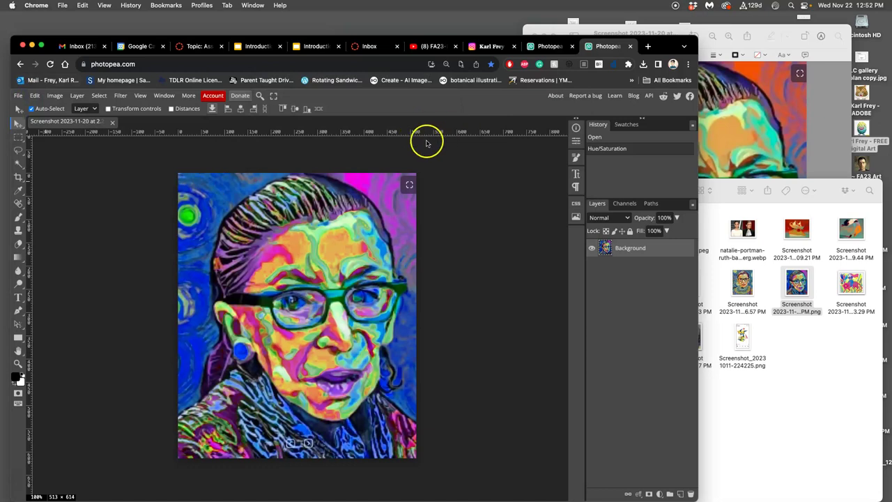
{"action": "left_click", "coordinate": [704, 142]}
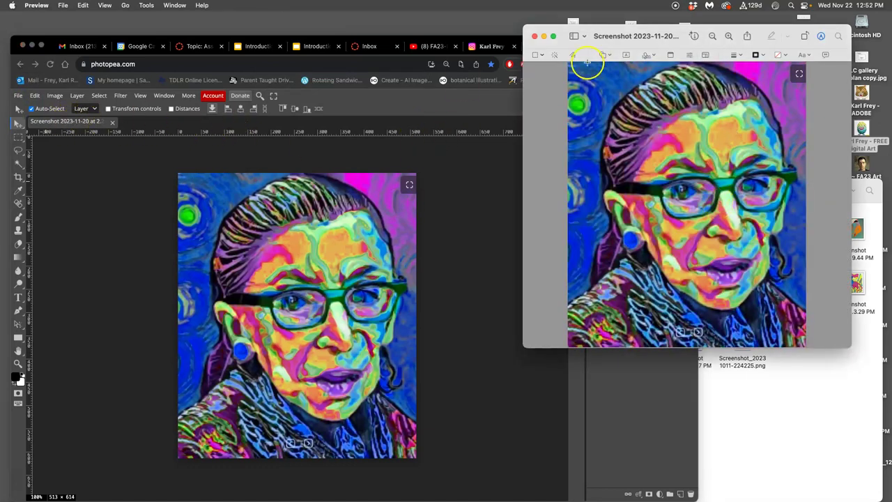
- Add a desktop screenshot to the Assign - 7 folder and open the reference photo
{"action": "left_click_drag", "start_coordinate": [603, 37], "coordinate": [619, 140]}
{"action": "left_click", "coordinate": [868, 267]}
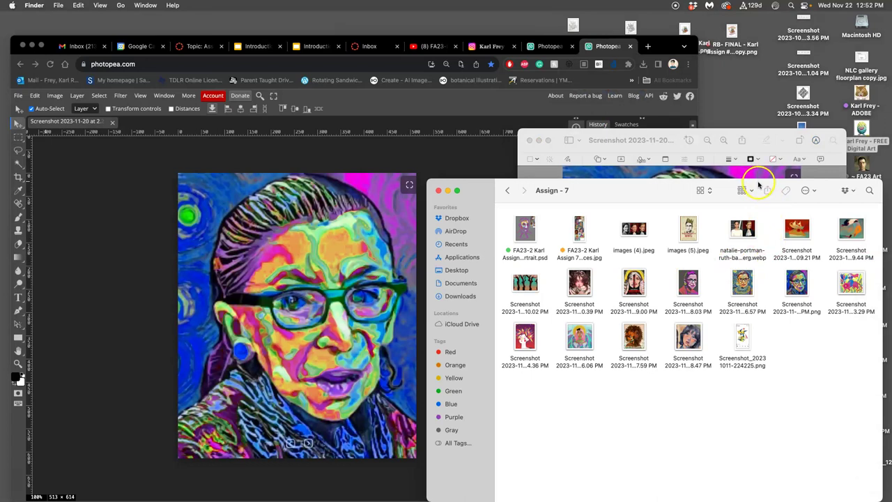
{"action": "left_click_drag", "start_coordinate": [759, 182], "coordinate": [603, 181]}
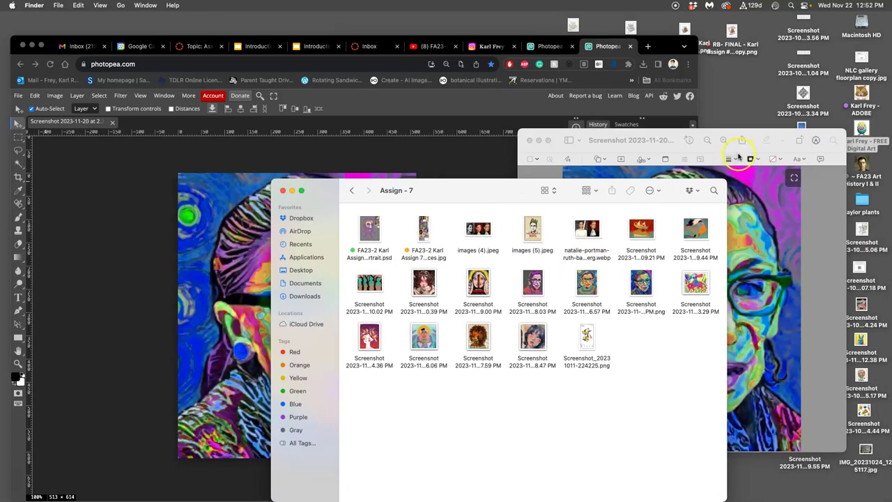
{"action": "key", "text": "F11"}
{"action": "key", "text": "F11"}
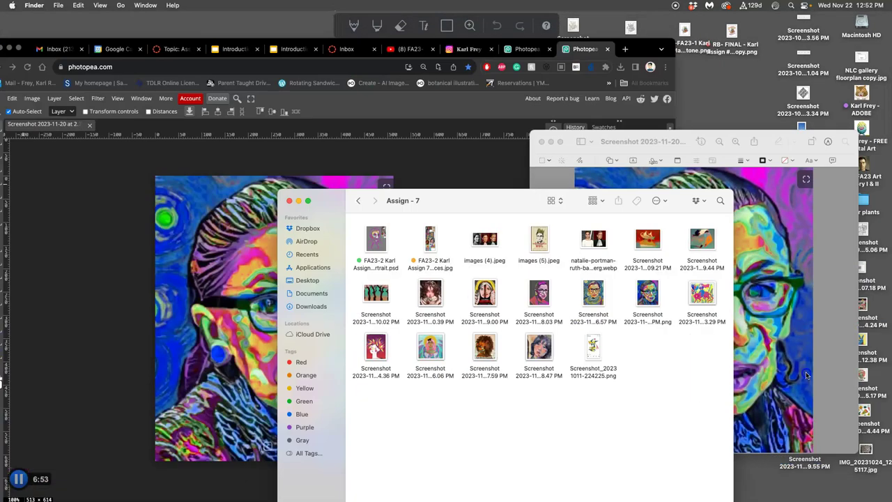
{"action": "left_click_drag", "start_coordinate": [807, 377], "coordinate": [680, 370]}
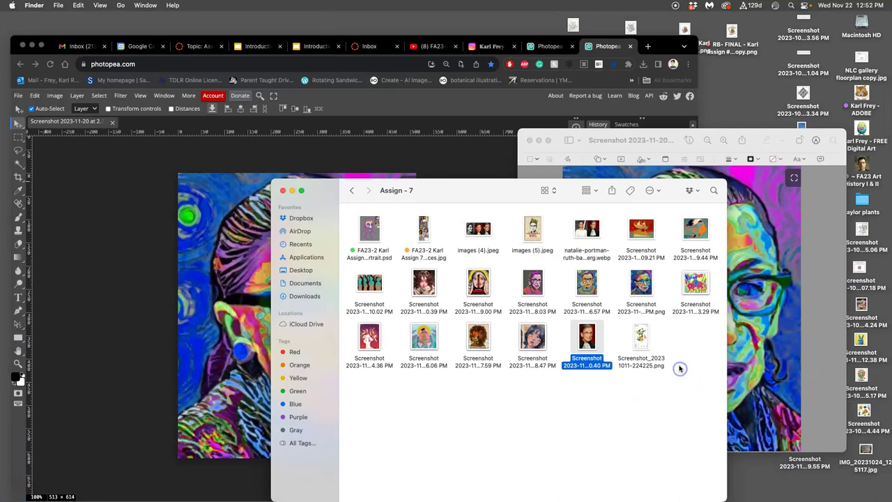
{"action": "double_click", "coordinate": [588, 339]}
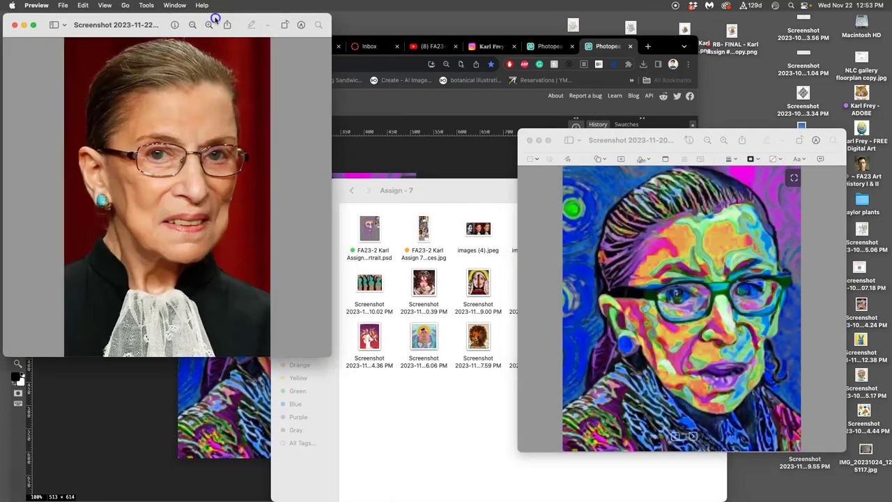
- Position the reference photo and colourful artwork windows on the screen's right side
{"action": "left_click_drag", "start_coordinate": [215, 18], "coordinate": [847, 21]}
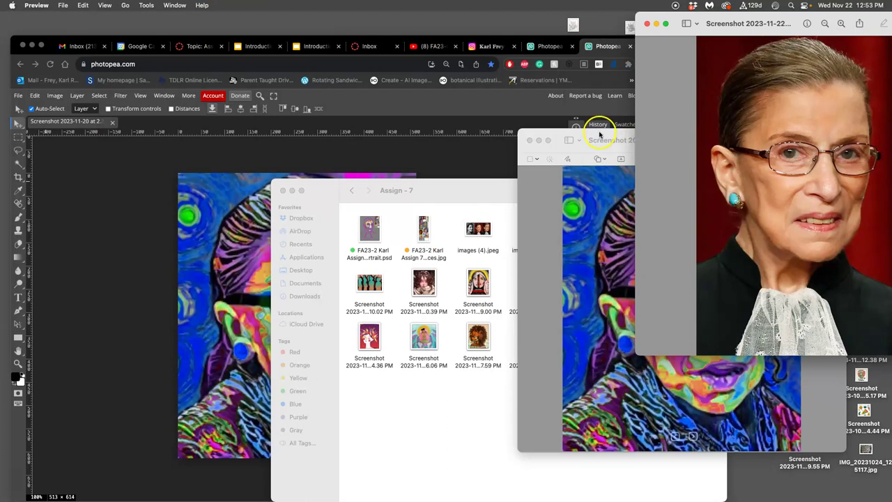
{"action": "left_click_drag", "start_coordinate": [601, 135], "coordinate": [643, 180]}
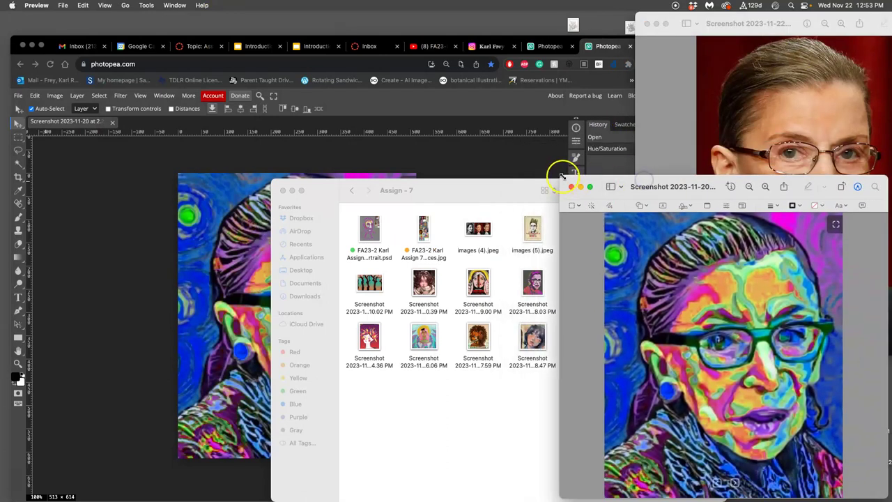
{"action": "left_click_drag", "start_coordinate": [576, 182], "coordinate": [631, 236]}
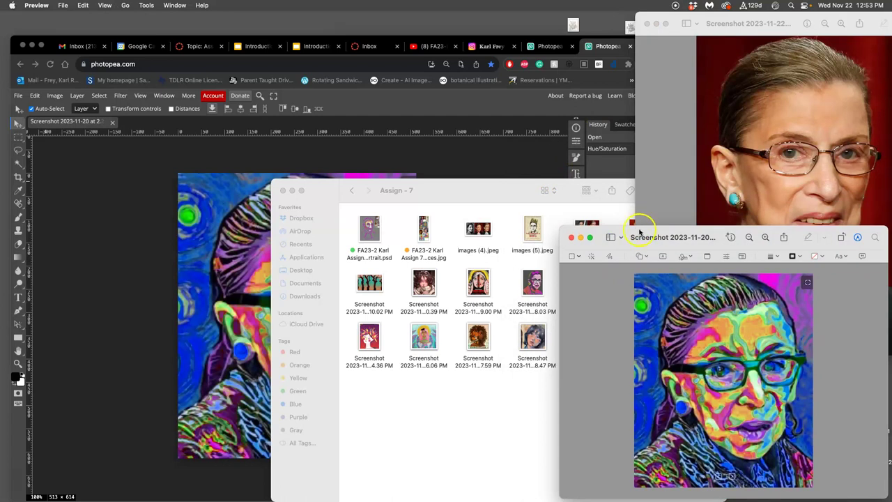
{"action": "left_click_drag", "start_coordinate": [640, 231], "coordinate": [701, 236]}
{"action": "left_click", "coordinate": [742, 208]}
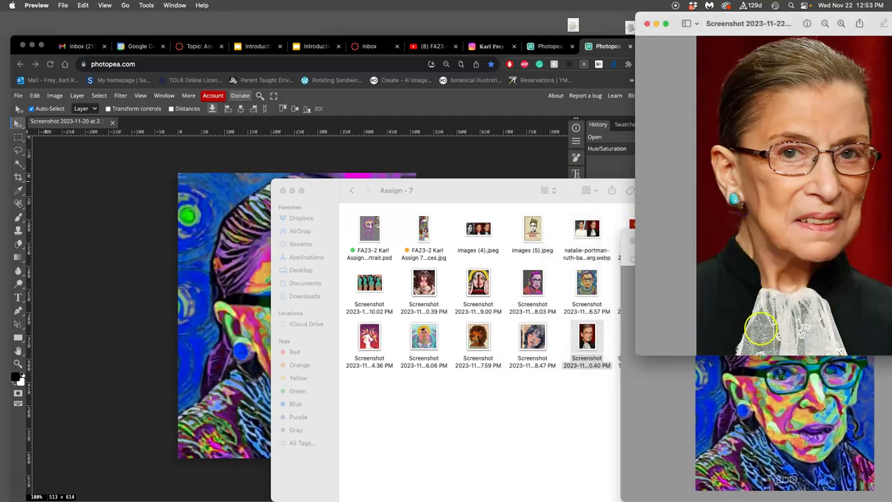
{"action": "left_click", "coordinate": [767, 363]}
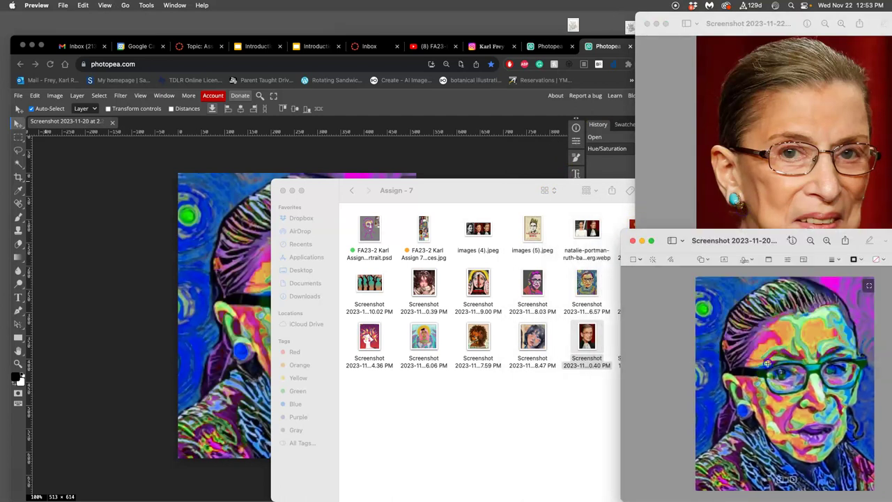
{"action": "left_click", "coordinate": [767, 227]}
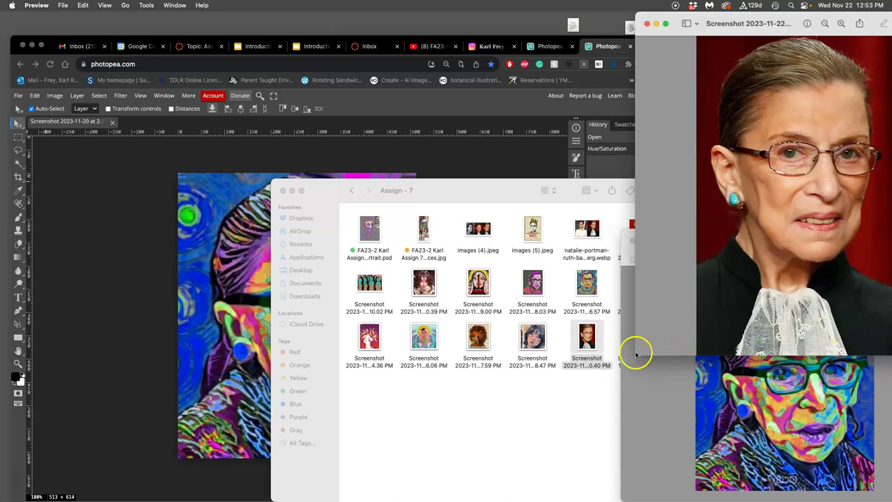
- Shrink the reference photo to sit above the artwork, then return to Photopea
{"action": "left_click_drag", "start_coordinate": [636, 353], "coordinate": [710, 278]}
{"action": "left_click", "coordinate": [653, 311]}
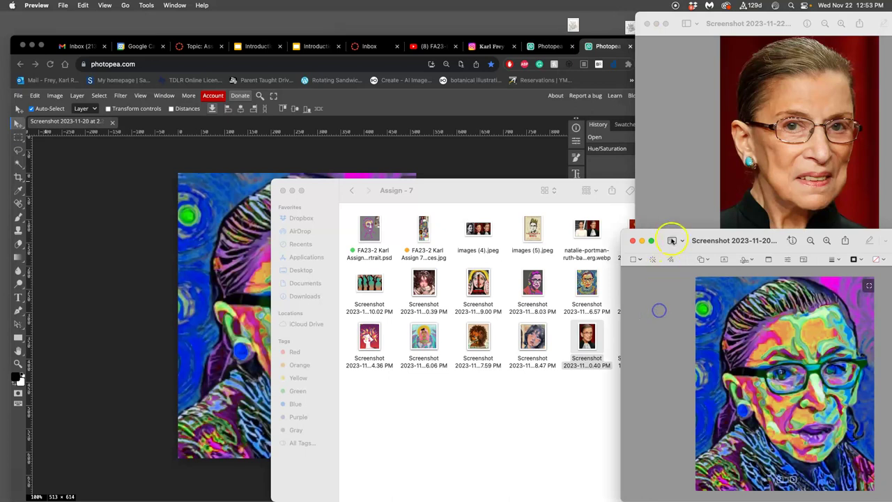
{"action": "left_click_drag", "start_coordinate": [664, 235], "coordinate": [679, 233]}
{"action": "left_click", "coordinate": [667, 173]}
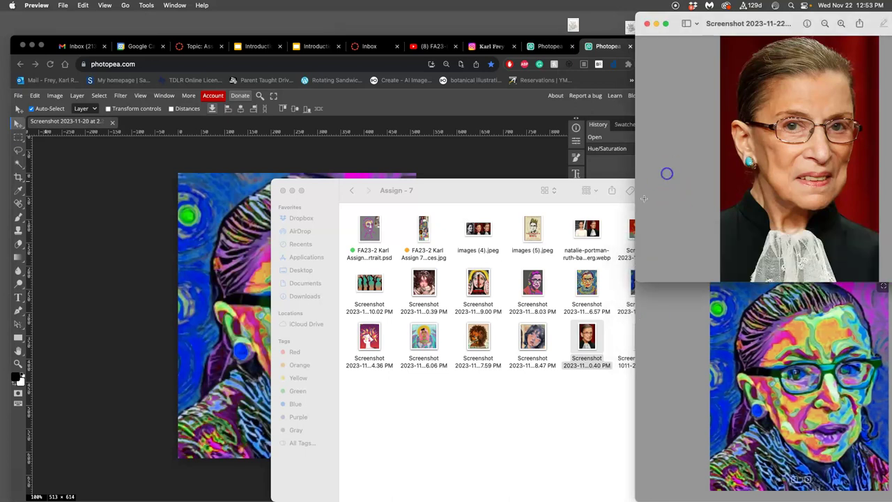
{"action": "left_click", "coordinate": [471, 165]}
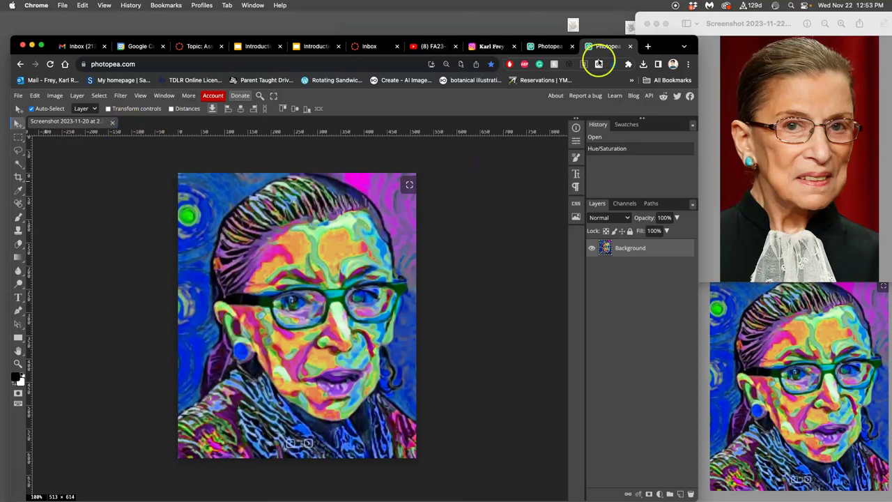
- Close the screenshot copy, recentre the painting, and paint dark-brown hair at upper left
{"action": "left_click", "coordinate": [631, 46]}
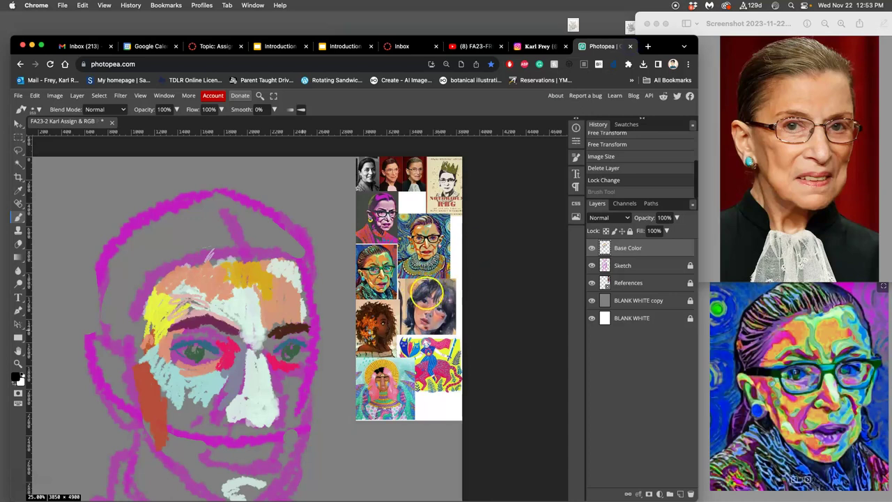
{"action": "key", "text": "super+minus"}
{"action": "mouse_move", "coordinate": [391, 301]}
{"action": "left_mouse_down"}
{"action": "mouse_move", "coordinate": [481, 188]}
{"action": "mouse_move", "coordinate": [532, 224]}
{"action": "mouse_move", "coordinate": [530, 232]}
{"action": "left_mouse_up"}
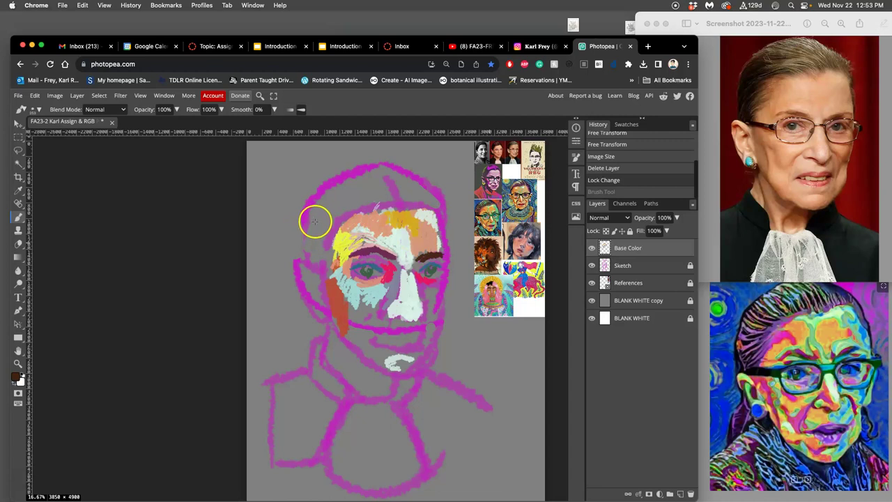
{"action": "mouse_move", "coordinate": [315, 219]}
{"action": "left_mouse_down"}
{"action": "mouse_move", "coordinate": [313, 255]}
{"action": "mouse_move", "coordinate": [325, 281]}
{"action": "mouse_move", "coordinate": [301, 238]}
{"action": "mouse_move", "coordinate": [313, 242]}
{"action": "mouse_move", "coordinate": [342, 204]}
{"action": "left_mouse_up"}
- Paint teal on the crown, then dark brown across the top of the head
{"action": "left_click", "coordinate": [502, 189], "text": "alt"}
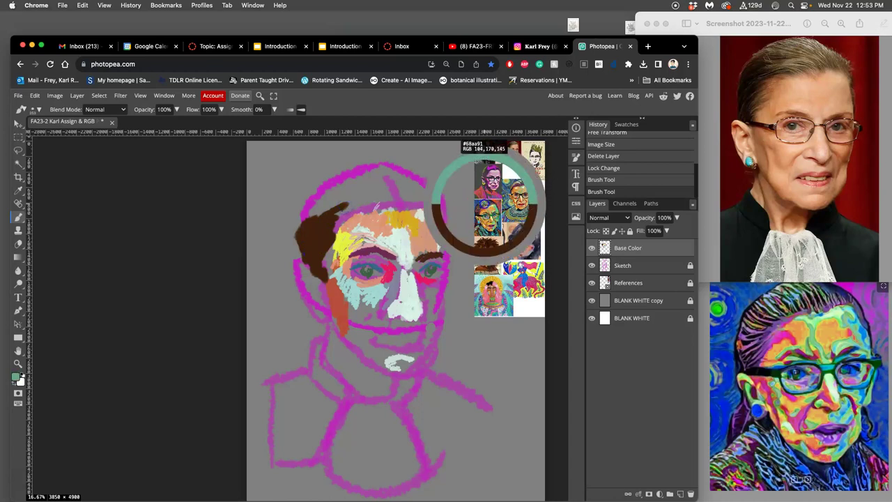
{"action": "mouse_move", "coordinate": [357, 201]}
{"action": "left_mouse_down"}
{"action": "mouse_move", "coordinate": [377, 198]}
{"action": "mouse_move", "coordinate": [385, 184]}
{"action": "left_mouse_up"}
{"action": "left_click", "coordinate": [483, 187], "text": "alt"}
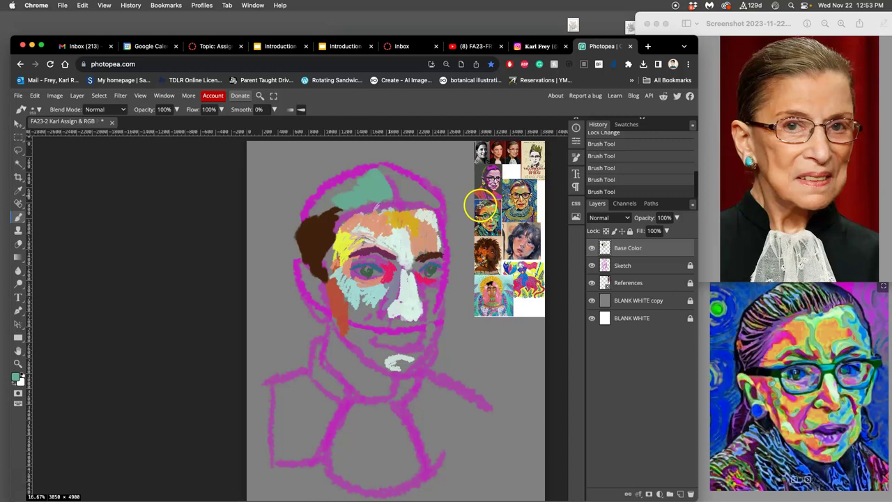
{"action": "left_click", "coordinate": [481, 206], "text": "alt"}
{"action": "left_click_drag", "start_coordinate": [354, 188], "coordinate": [336, 195]}
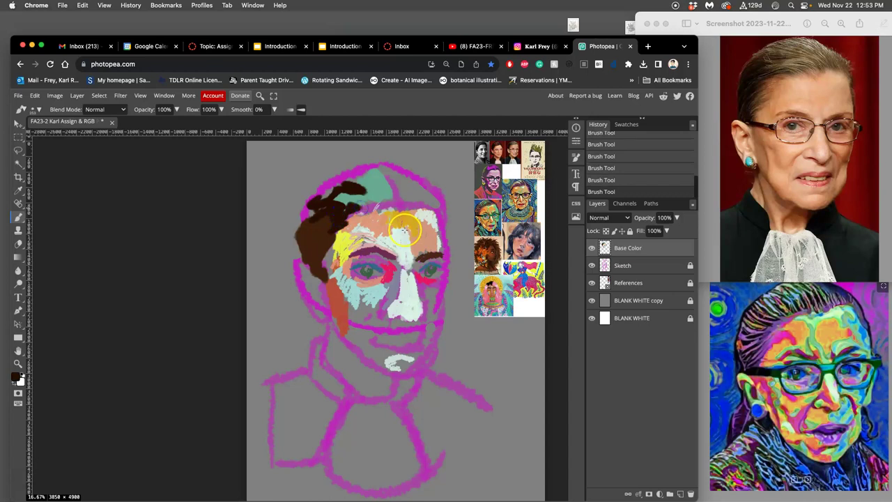
- Paint an orange stroke down the nose and extend dark brown along the hair's left edge
{"action": "left_click", "coordinate": [460, 249], "text": "alt"}
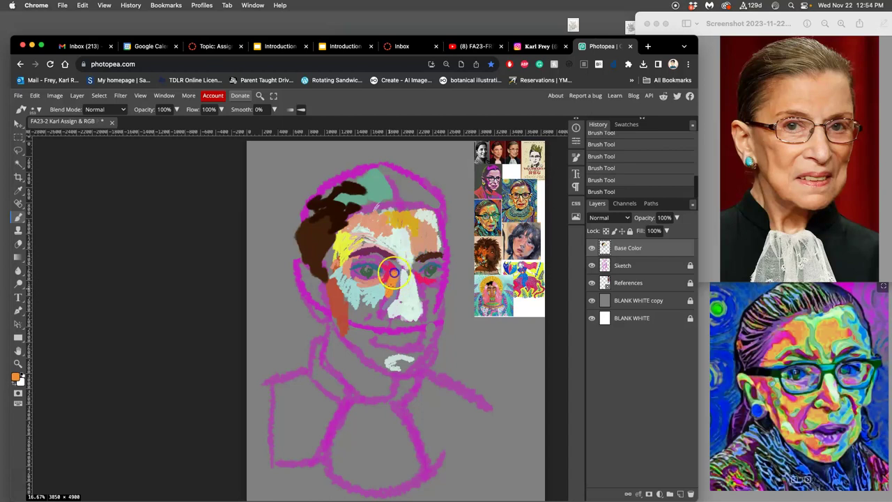
{"action": "left_click_drag", "start_coordinate": [395, 267], "coordinate": [392, 298]}
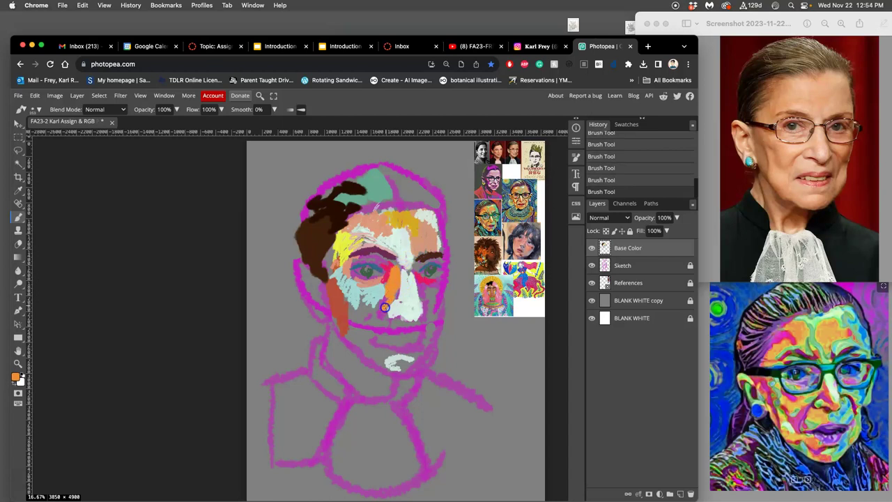
{"action": "left_click", "coordinate": [403, 202]}
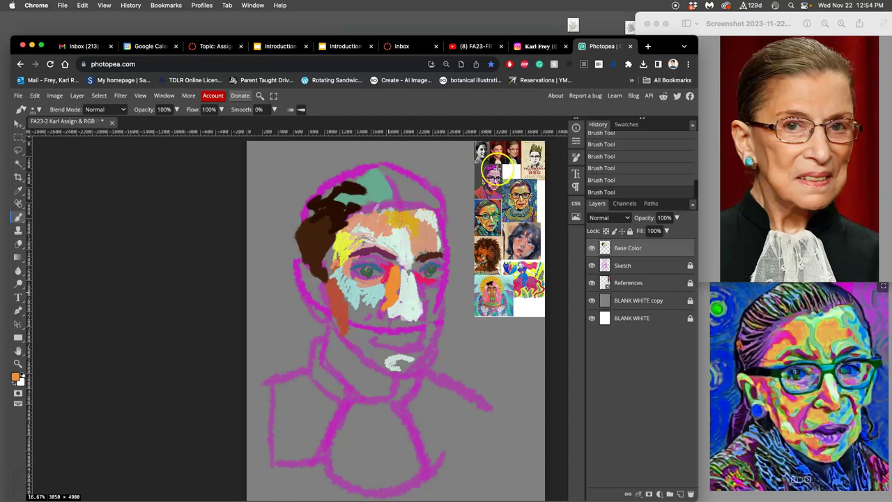
{"action": "left_click", "coordinate": [491, 167], "text": "alt"}
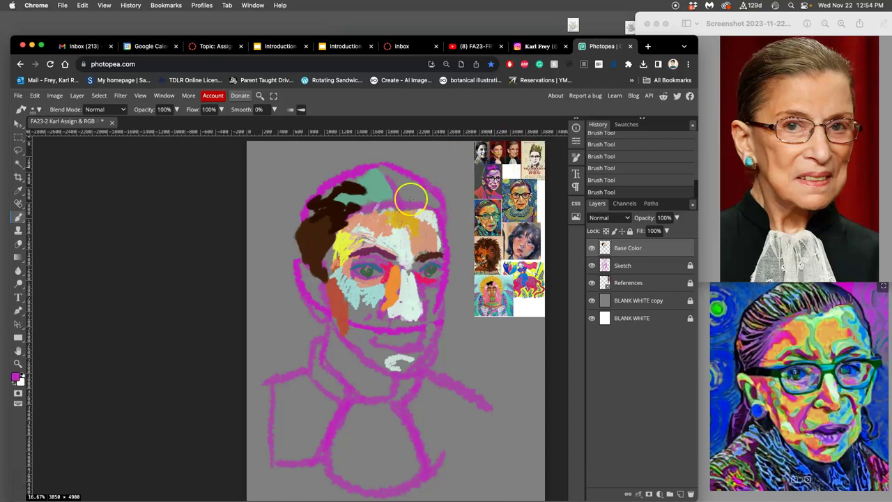
{"action": "left_click", "coordinate": [362, 188], "text": "alt"}
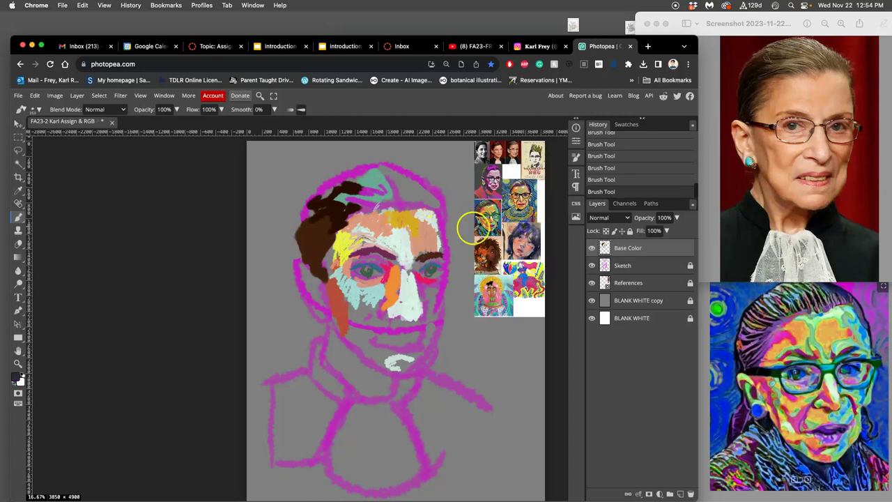
{"action": "left_click_drag", "start_coordinate": [290, 221], "coordinate": [305, 241]}
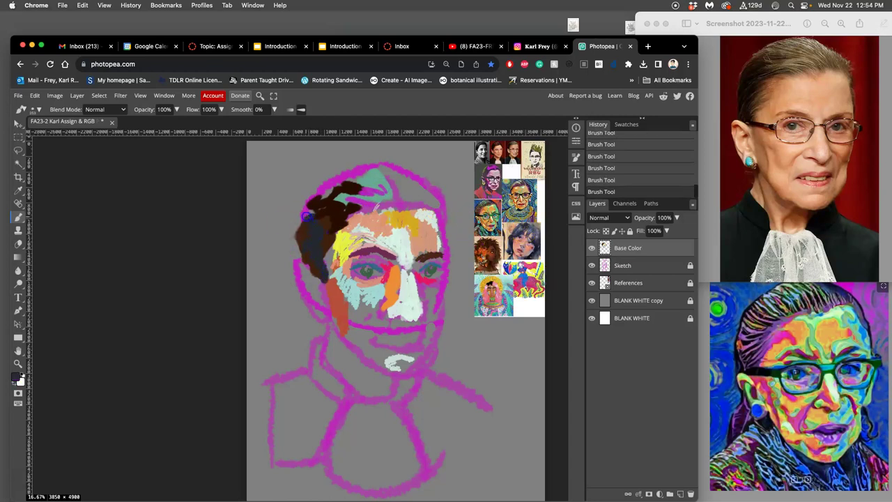
- Paint near-black strokes below the chin and on the left shoulder
{"action": "left_click_drag", "start_coordinate": [446, 194], "coordinate": [512, 241]}
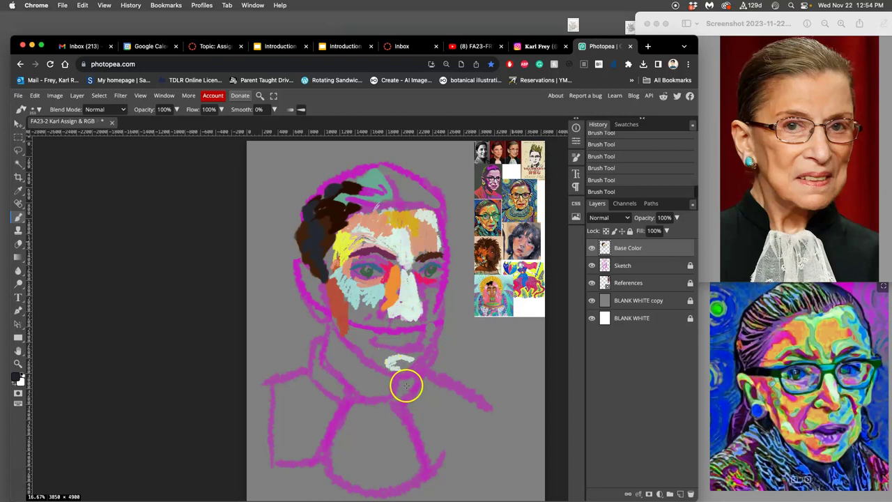
{"action": "left_click_drag", "start_coordinate": [405, 381], "coordinate": [405, 393]}
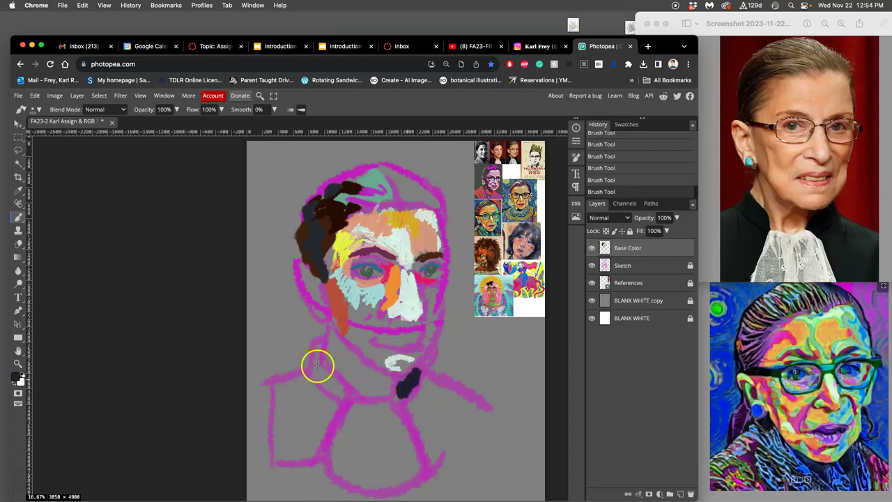
{"action": "mouse_move", "coordinate": [315, 364]}
{"action": "left_mouse_down"}
{"action": "mouse_move", "coordinate": [328, 378]}
{"action": "mouse_move", "coordinate": [322, 367]}
{"action": "left_mouse_up"}
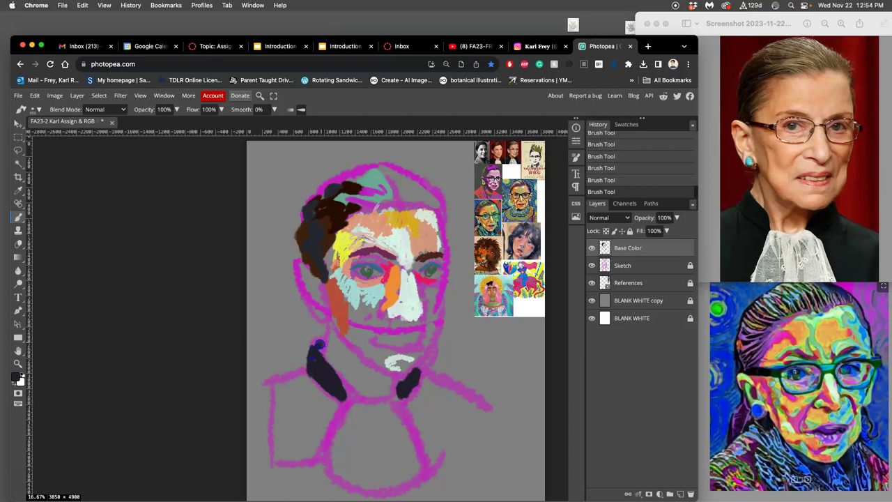
- Confirm the dark foreground colour in the Color Picker and sample a blue from the references
{"action": "left_click", "coordinate": [16, 378]}
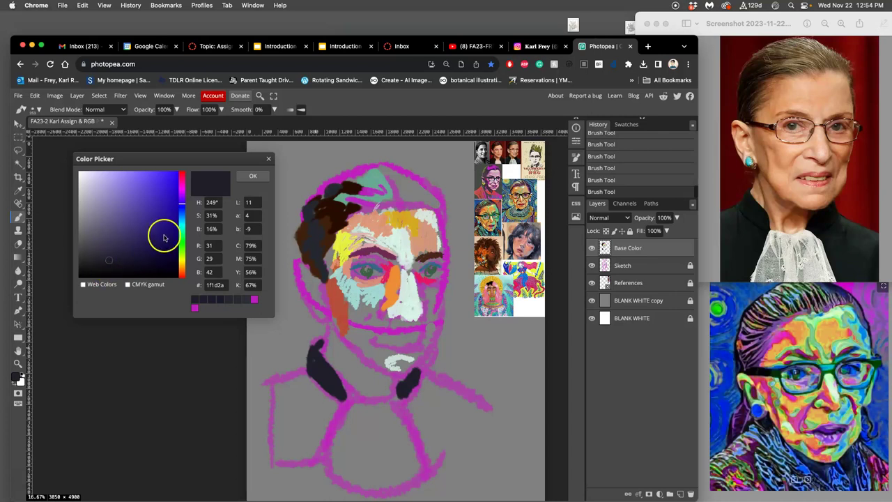
{"action": "left_click", "coordinate": [253, 176]}
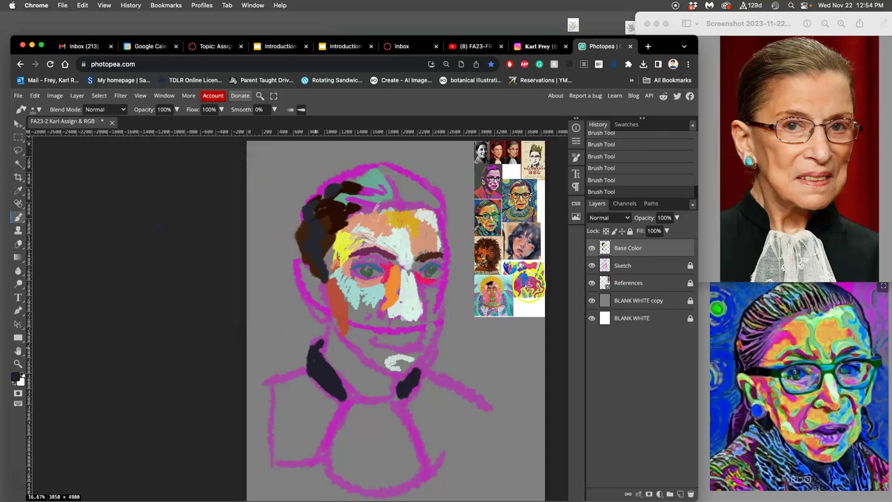
{"action": "left_click", "coordinate": [524, 279], "text": "alt"}
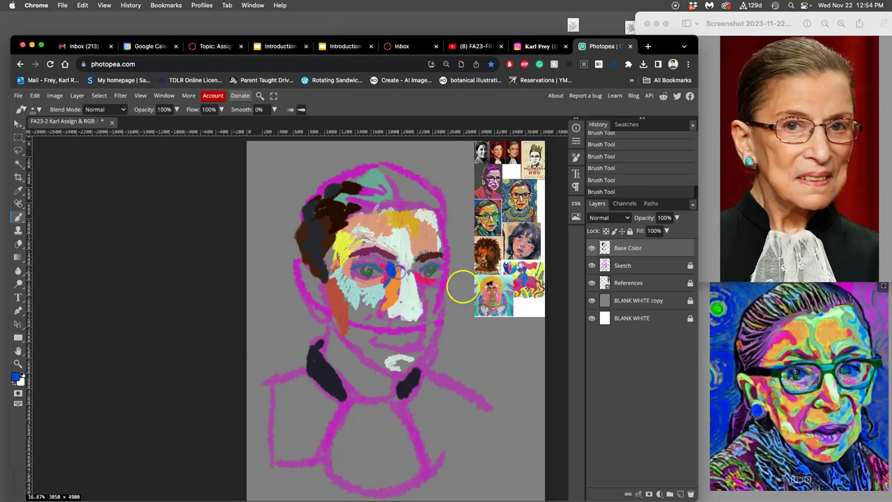
- Extend the blue nose patch downward toward the chin
{"action": "left_click", "coordinate": [527, 285], "text": "alt"}
{"action": "left_click", "coordinate": [392, 271], "text": "alt"}
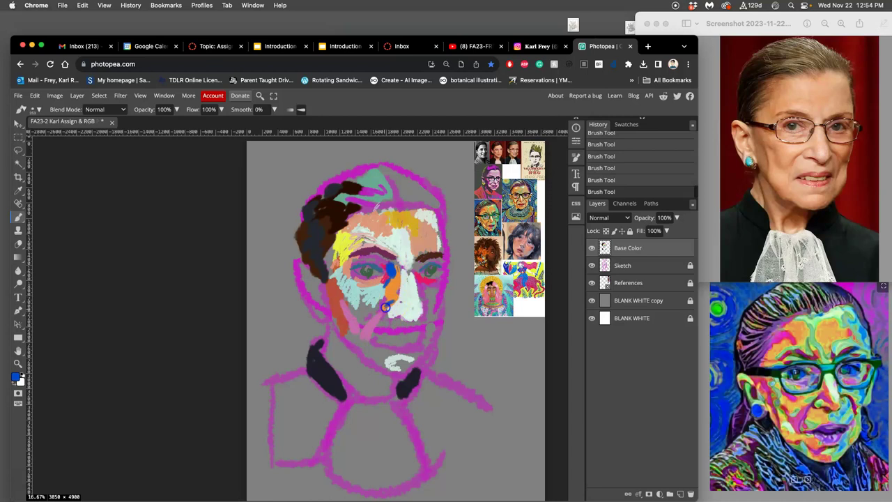
{"action": "left_click_drag", "start_coordinate": [385, 317], "coordinate": [377, 334]}
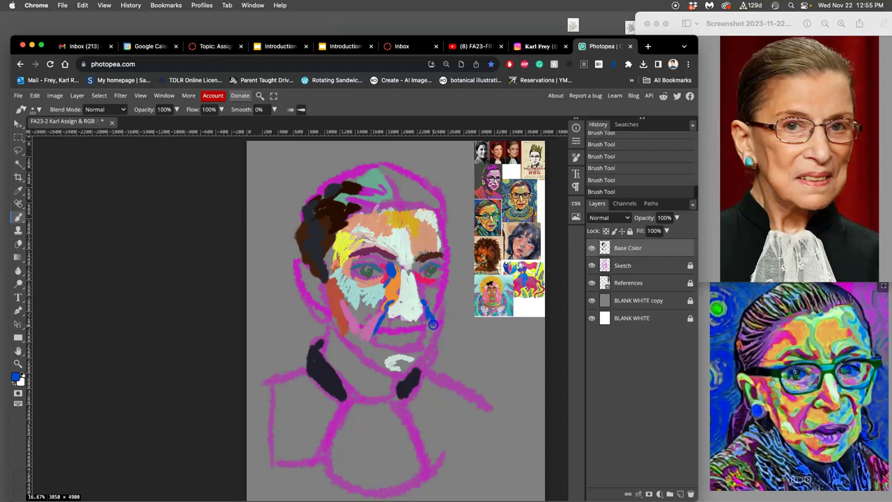
- Sample pink and peach skin tones from the face and dab them around the nose and eyes
{"action": "left_click", "coordinate": [434, 295], "text": "alt"}
{"action": "left_click", "coordinate": [406, 271], "text": "alt"}
{"action": "left_click", "coordinate": [394, 256], "text": "alt"}
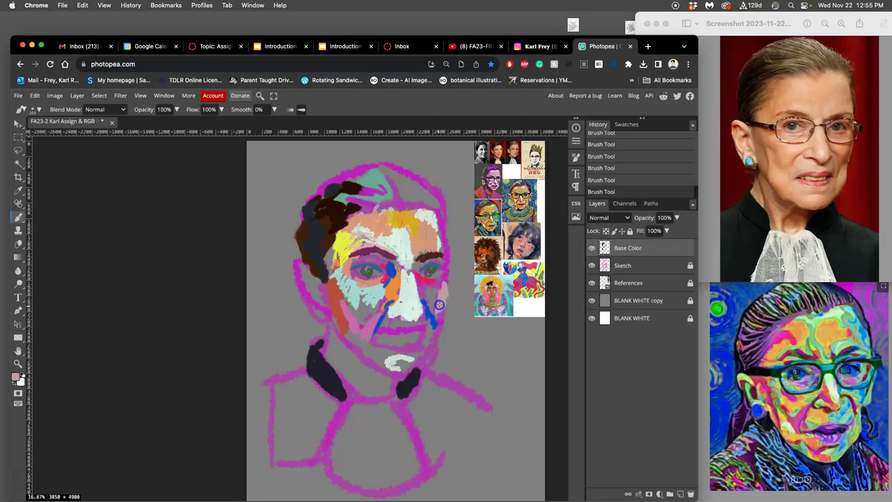
{"action": "left_click", "coordinate": [400, 255], "text": "alt"}
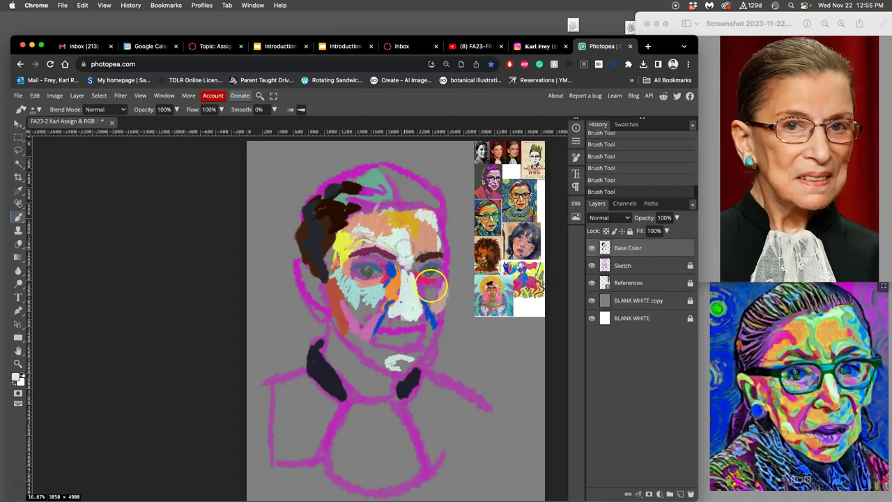
{"action": "left_click", "coordinate": [428, 293]}
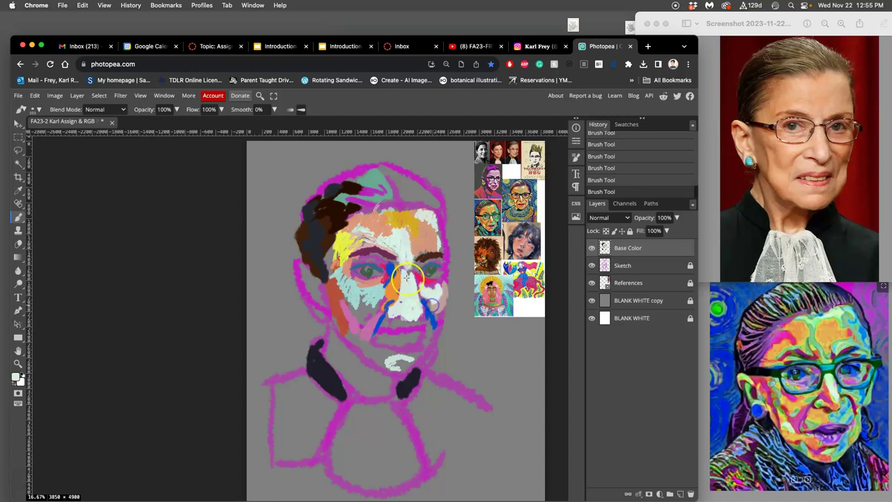
{"action": "mouse_move", "coordinate": [408, 278]}
{"action": "left_mouse_down"}
{"action": "mouse_move", "coordinate": [428, 271]}
{"action": "mouse_move", "coordinate": [421, 272]}
{"action": "left_mouse_up"}
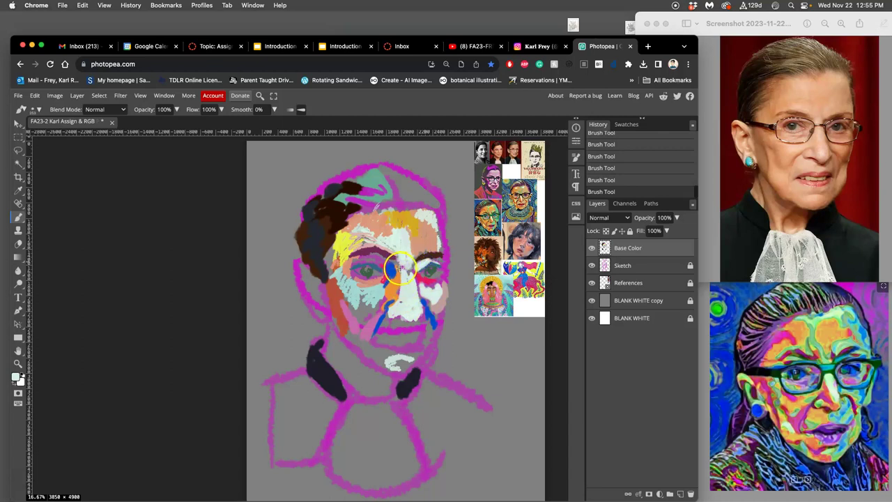
{"action": "left_click", "coordinate": [420, 242], "text": "alt"}
{"action": "left_click", "coordinate": [418, 268]}
{"action": "mouse_move", "coordinate": [426, 262]}
{"action": "left_mouse_down"}
{"action": "mouse_move", "coordinate": [342, 270]}
{"action": "mouse_move", "coordinate": [356, 262]}
{"action": "left_mouse_up"}
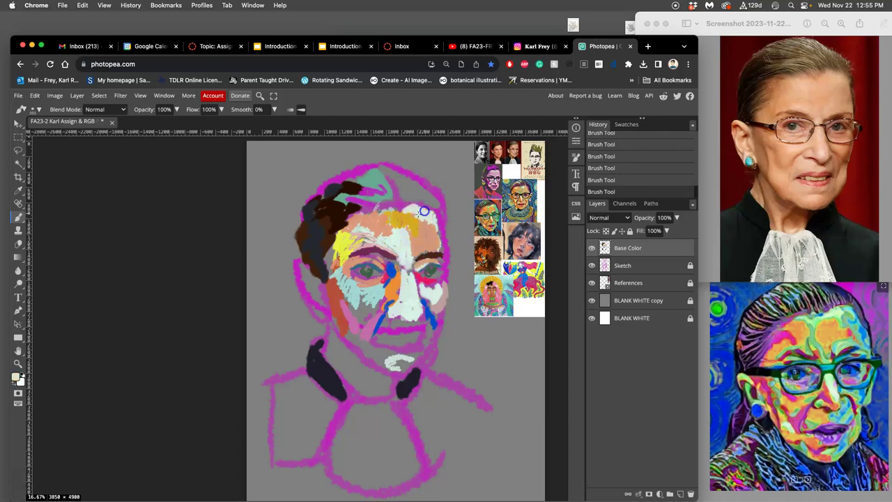
- Brush white over the right forehead and cheek, and light teal over the left cheek and nose bridge
{"action": "left_click_drag", "start_coordinate": [431, 216], "coordinate": [425, 240]}
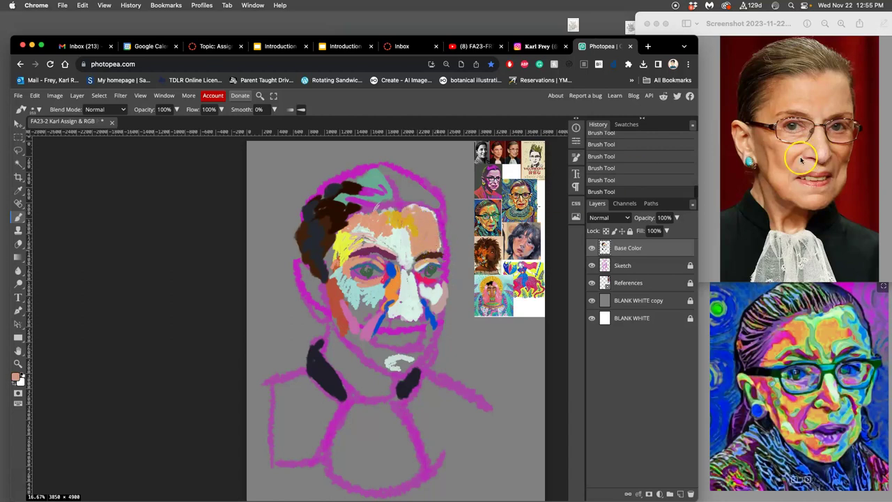
{"action": "mouse_move", "coordinate": [352, 278]}
{"action": "left_mouse_down"}
{"action": "mouse_move", "coordinate": [338, 280]}
{"action": "mouse_move", "coordinate": [356, 287]}
{"action": "mouse_move", "coordinate": [350, 298]}
{"action": "left_mouse_up"}
{"action": "mouse_move", "coordinate": [414, 243]}
{"action": "left_mouse_down"}
{"action": "mouse_move", "coordinate": [412, 270]}
{"action": "mouse_move", "coordinate": [392, 274]}
{"action": "mouse_move", "coordinate": [405, 257]}
{"action": "mouse_move", "coordinate": [409, 276]}
{"action": "left_mouse_up"}
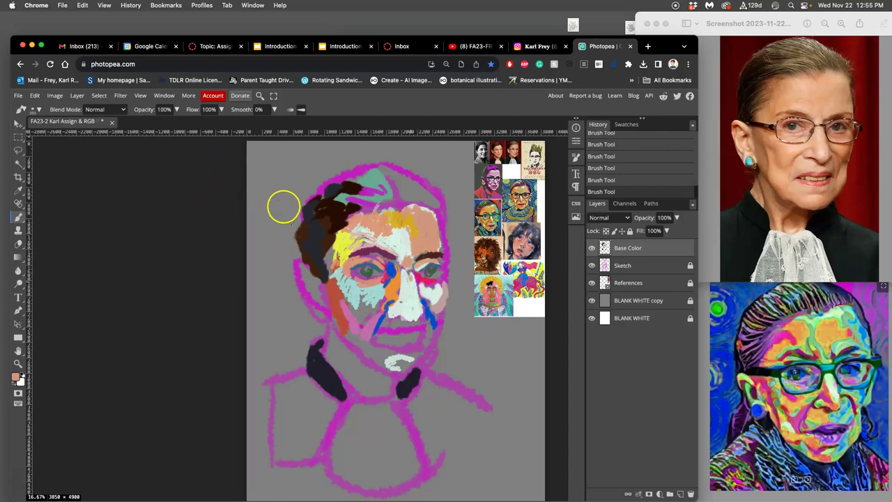
- Extend the brown and yellow paint at the left temple and sample yellow from the reference collage
{"action": "mouse_move", "coordinate": [331, 235]}
{"action": "left_mouse_down"}
{"action": "mouse_move", "coordinate": [325, 255]}
{"action": "mouse_move", "coordinate": [340, 249]}
{"action": "left_mouse_up"}
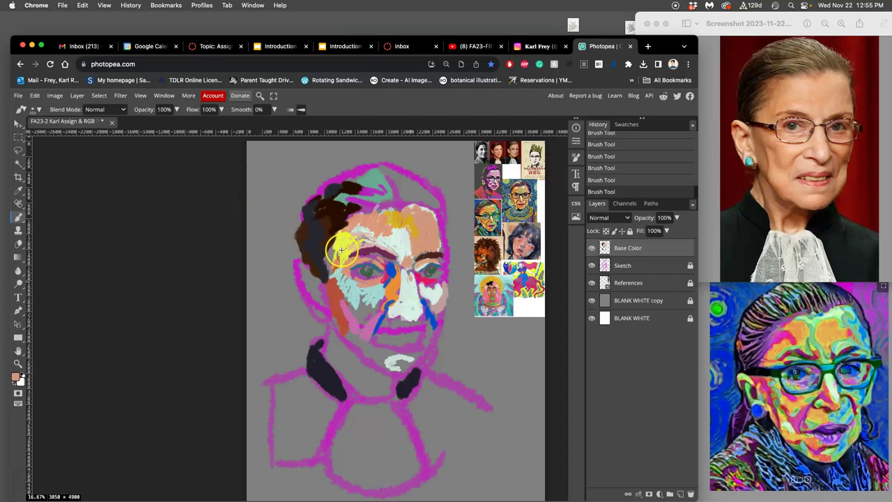
{"action": "left_click", "coordinate": [343, 272], "text": "alt"}
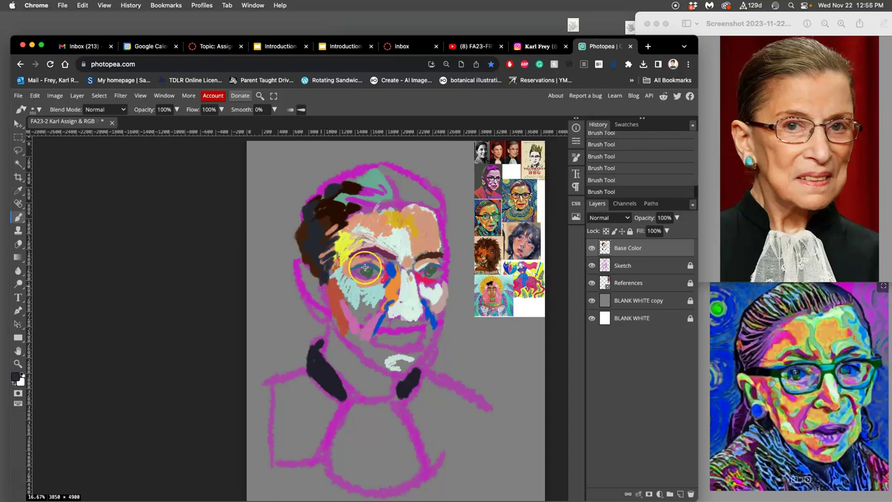
{"action": "left_click", "coordinate": [493, 300], "text": "alt"}
{"action": "left_click_drag", "start_coordinate": [493, 301], "coordinate": [491, 272]}
{"action": "left_click", "coordinate": [503, 283], "text": "alt"}
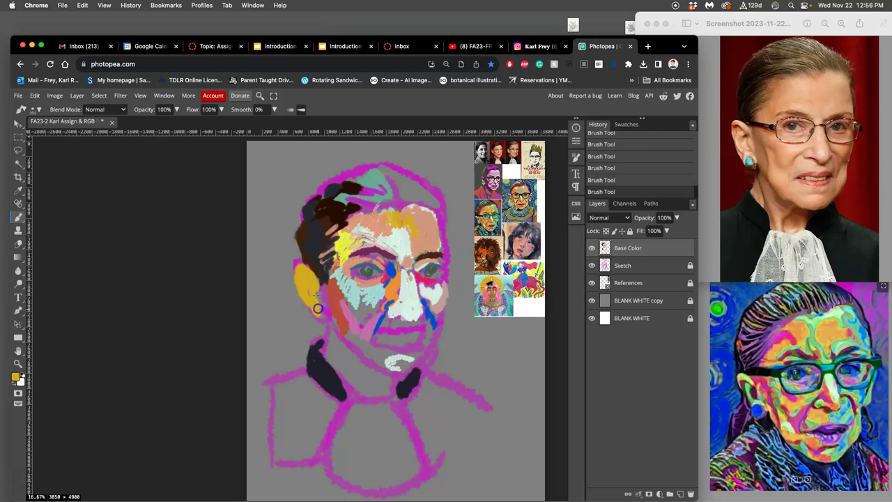
- Extend the yellow ear patch downward and cover the blue nose stroke with peach
{"action": "left_click_drag", "start_coordinate": [323, 297], "coordinate": [322, 314]}
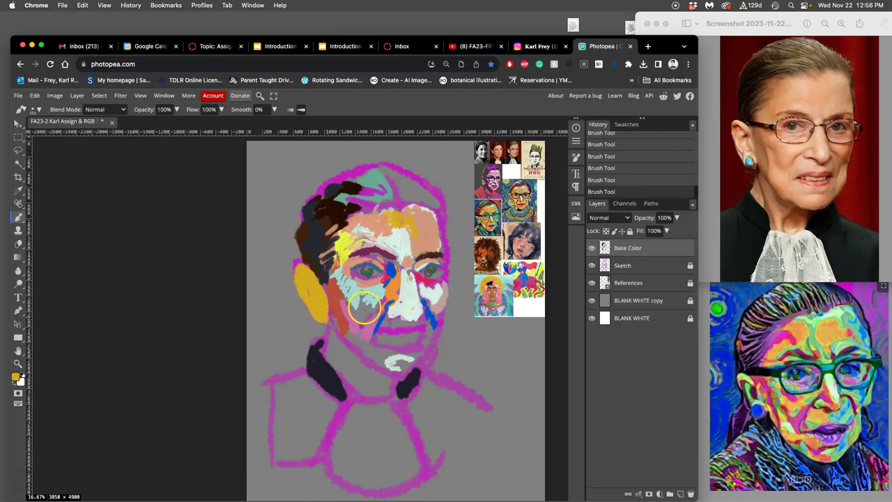
{"action": "left_click_drag", "start_coordinate": [364, 308], "coordinate": [361, 314]}
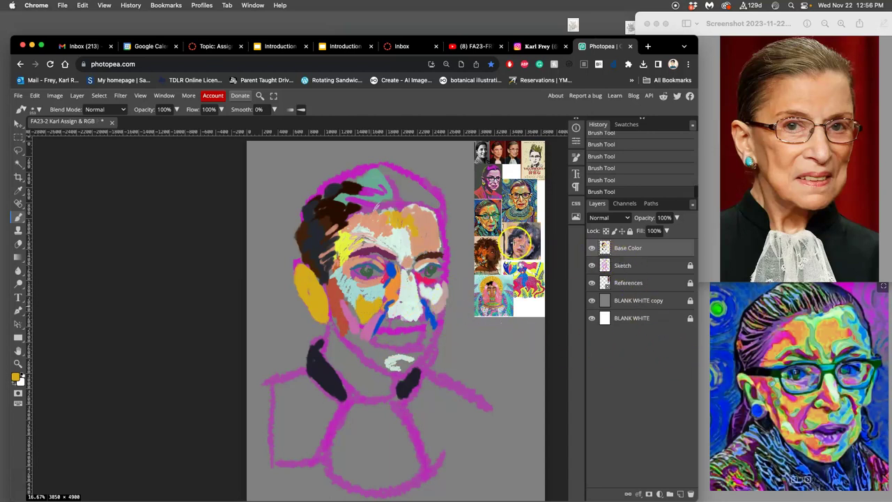
{"action": "left_click", "coordinate": [517, 246], "text": "alt"}
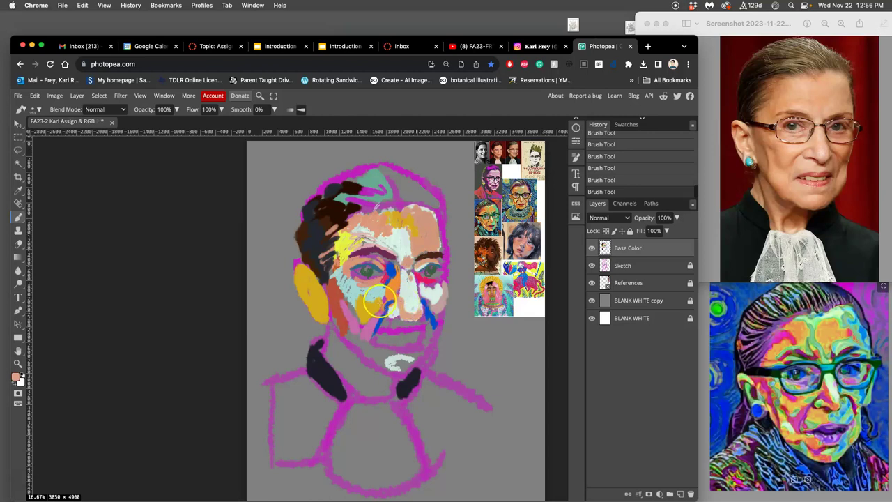
{"action": "mouse_move", "coordinate": [379, 301]}
{"action": "left_mouse_down"}
{"action": "mouse_move", "coordinate": [414, 309]}
{"action": "mouse_move", "coordinate": [421, 291]}
{"action": "mouse_move", "coordinate": [402, 290]}
{"action": "mouse_move", "coordinate": [374, 257]}
{"action": "mouse_move", "coordinate": [411, 286]}
{"action": "left_mouse_up"}
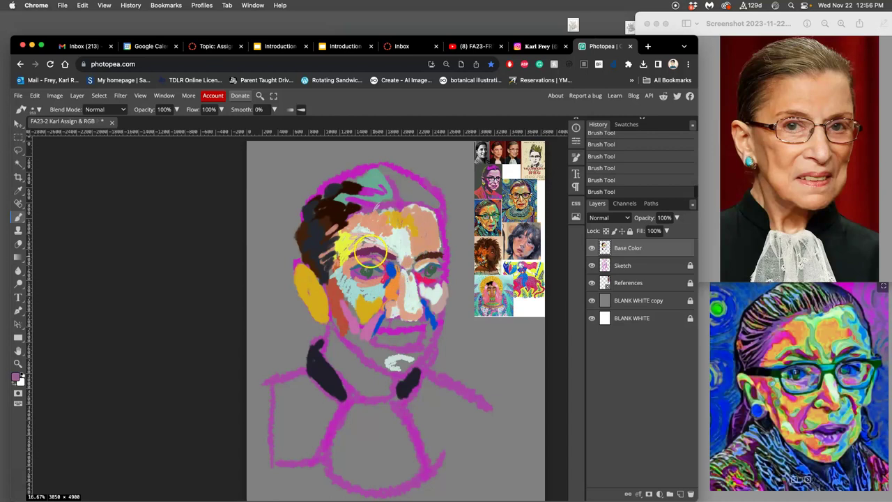
- Paint peach from the left eye up over the temple and across the right forehead
{"action": "mouse_move", "coordinate": [370, 255]}
{"action": "left_mouse_down"}
{"action": "mouse_move", "coordinate": [348, 233]}
{"action": "mouse_move", "coordinate": [366, 243]}
{"action": "mouse_move", "coordinate": [357, 254]}
{"action": "mouse_move", "coordinate": [365, 244]}
{"action": "mouse_move", "coordinate": [437, 248]}
{"action": "mouse_move", "coordinate": [394, 258]}
{"action": "mouse_move", "coordinate": [421, 208]}
{"action": "left_mouse_up"}
{"action": "left_click", "coordinate": [419, 206], "text": "alt"}
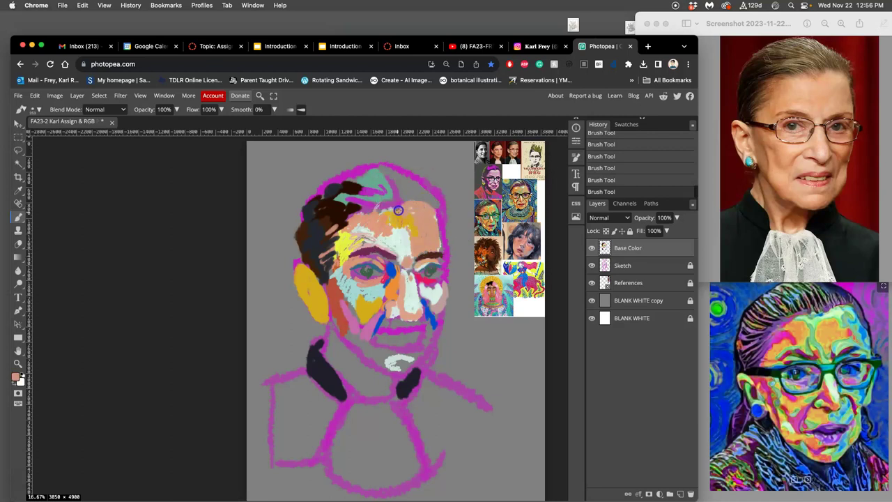
{"action": "left_click_drag", "start_coordinate": [413, 207], "coordinate": [439, 213]}
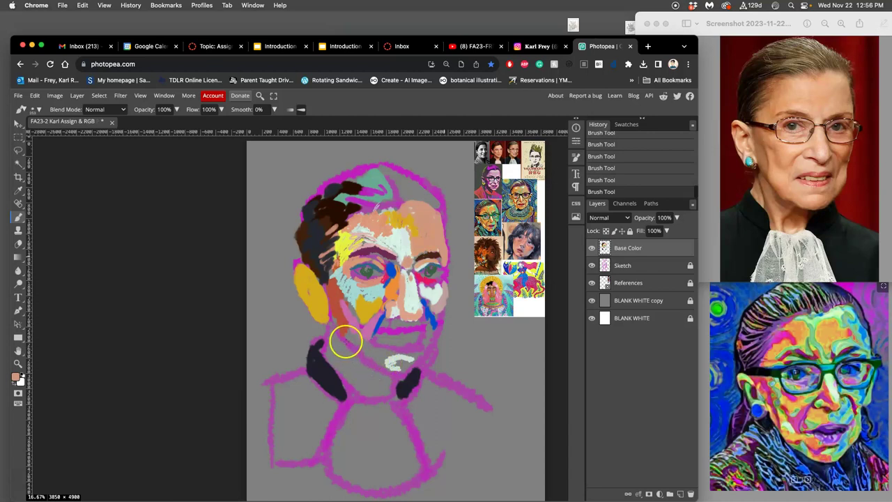
- Paint pink over the lower-left cheek and jaw, then a mauve arc over the left eye with a larger brush
{"action": "mouse_move", "coordinate": [346, 340]}
{"action": "left_mouse_down"}
{"action": "mouse_move", "coordinate": [375, 294]}
{"action": "mouse_move", "coordinate": [353, 301]}
{"action": "left_mouse_up"}
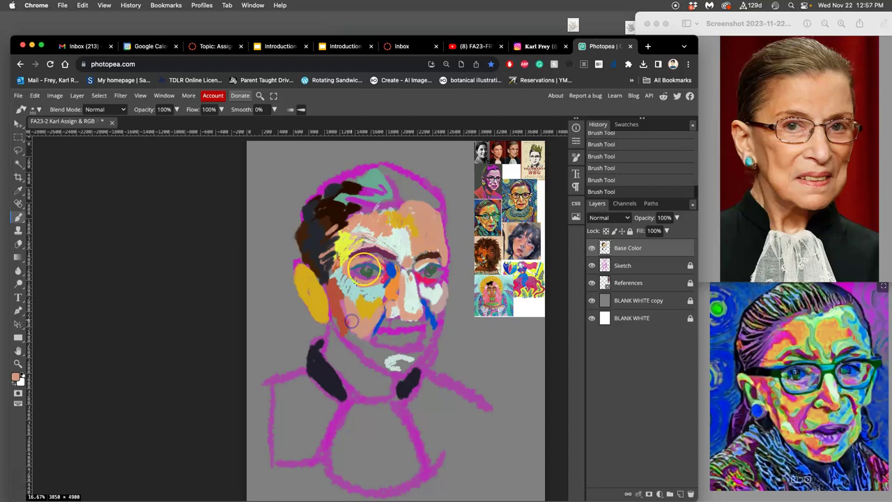
{"action": "key", "text": "bracketright"}
{"action": "key", "text": "bracketright"}
{"action": "key", "text": "bracketright"}
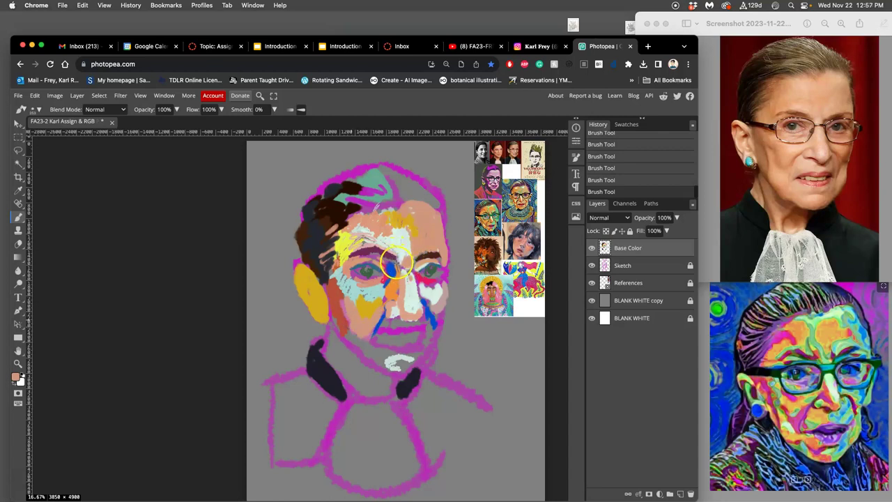
{"action": "left_click", "coordinate": [391, 259], "text": "alt"}
{"action": "left_click_drag", "start_coordinate": [385, 263], "coordinate": [373, 256]}
{"action": "left_click", "coordinate": [405, 261], "text": "alt"}
- Undo the salmon jaw stroke and dab white sampled from the references onto the left cheek
{"action": "left_click", "coordinate": [321, 270], "text": "alt"}
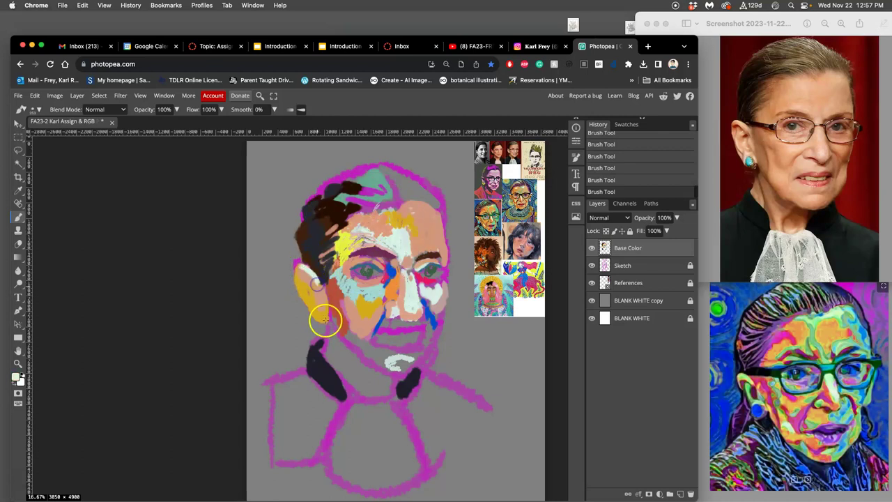
{"action": "key", "text": "ctrl+z"}
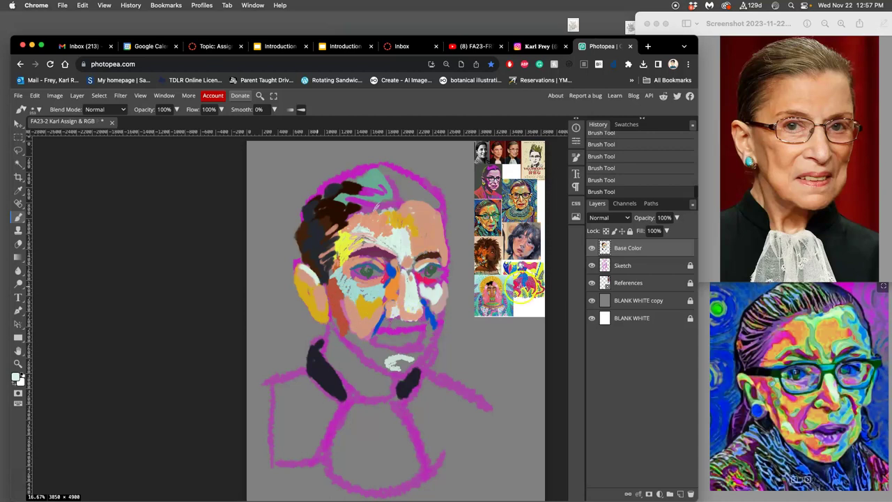
{"action": "left_click", "coordinate": [520, 195], "text": "alt"}
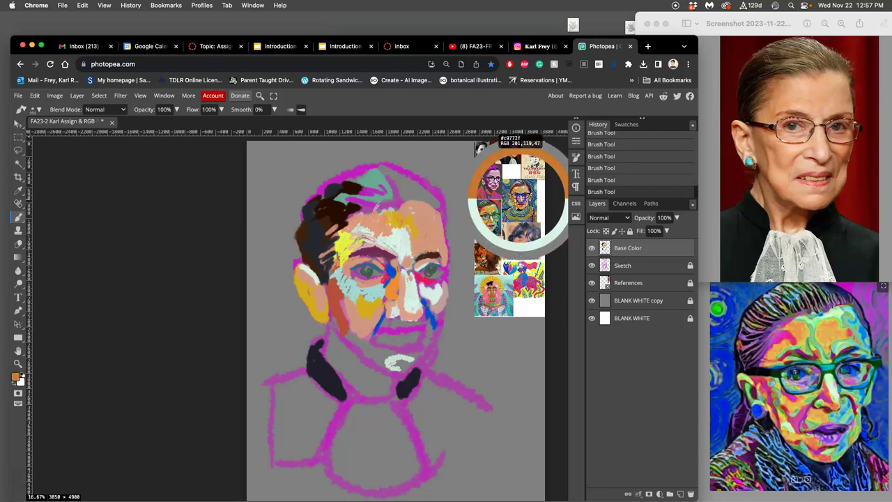
{"action": "left_click_drag", "start_coordinate": [520, 195], "coordinate": [522, 178]}
{"action": "left_click", "coordinate": [314, 292]}
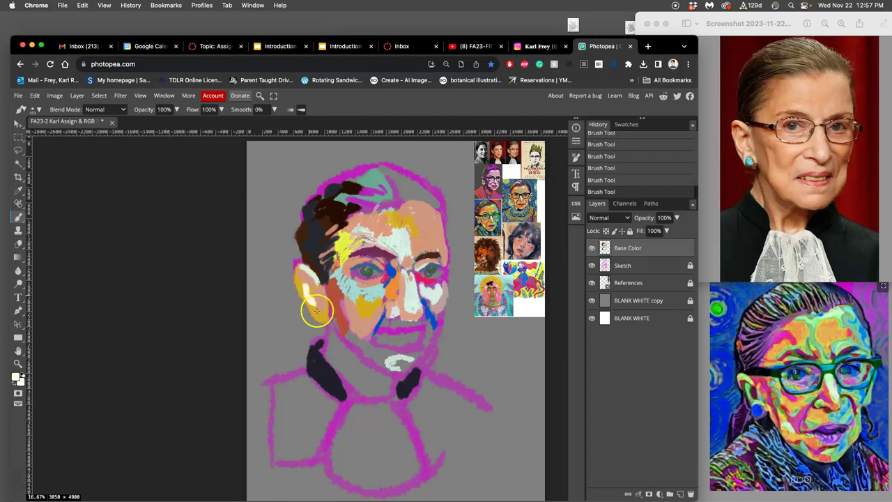
- Shade the ear with reddish-brown beside it and yellow strokes along its length
{"action": "left_click_drag", "start_coordinate": [324, 313], "coordinate": [333, 304]}
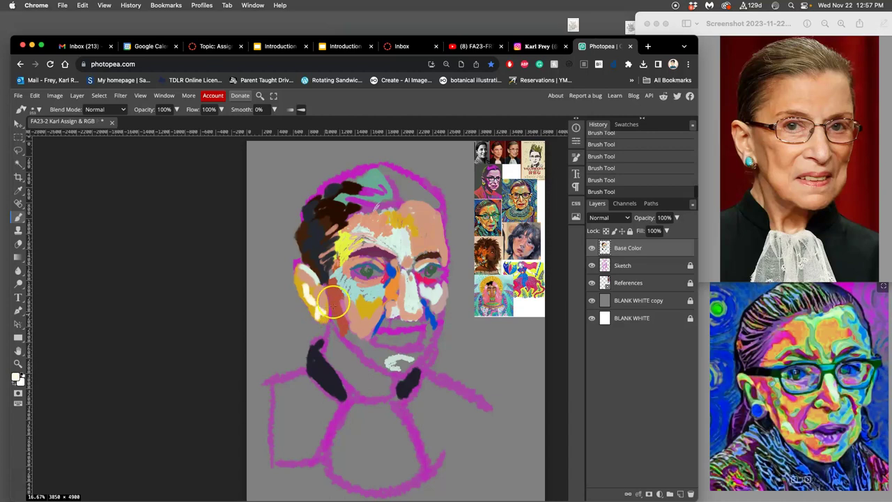
{"action": "left_click", "coordinate": [371, 283], "text": "alt"}
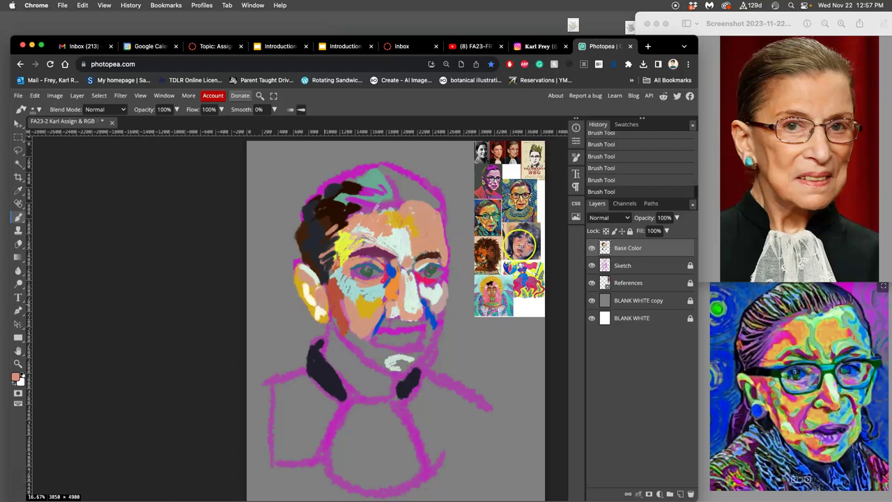
{"action": "left_click", "coordinate": [497, 248], "text": "alt"}
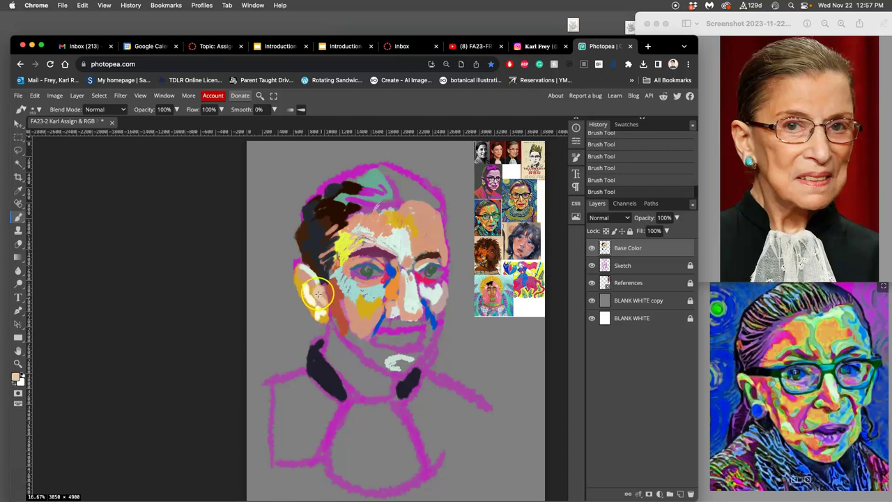
{"action": "left_click_drag", "start_coordinate": [304, 297], "coordinate": [304, 277]}
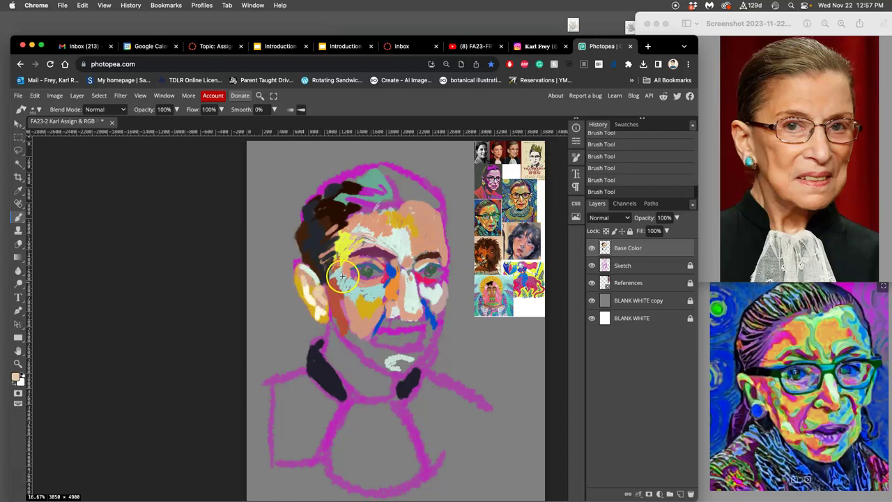
{"action": "left_click", "coordinate": [332, 282], "text": "alt"}
{"action": "left_click_drag", "start_coordinate": [300, 271], "coordinate": [311, 311]}
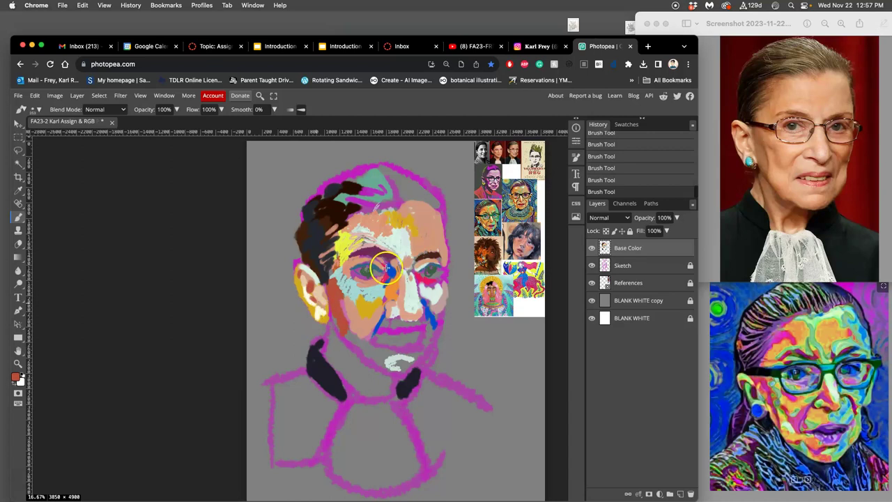
- Dab a teal earring on the earlobe and fill the chin below the mouth with peach
{"action": "left_click", "coordinate": [509, 299], "text": "alt"}
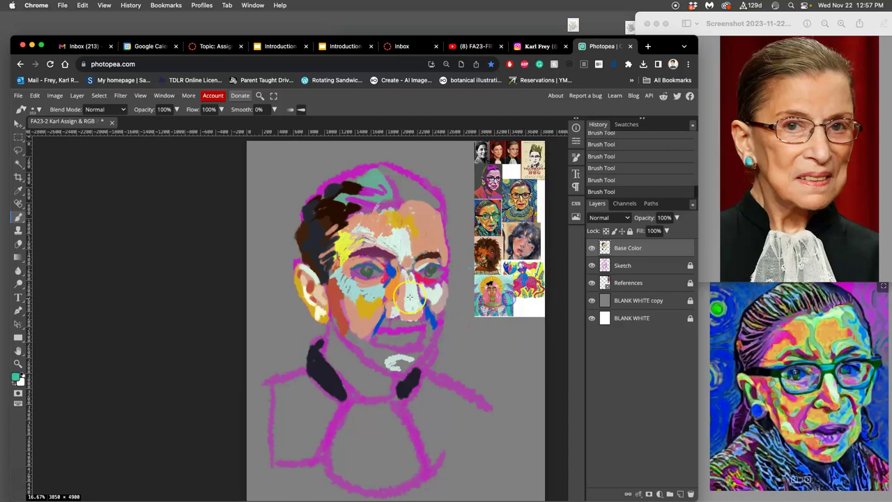
{"action": "left_click", "coordinate": [320, 318]}
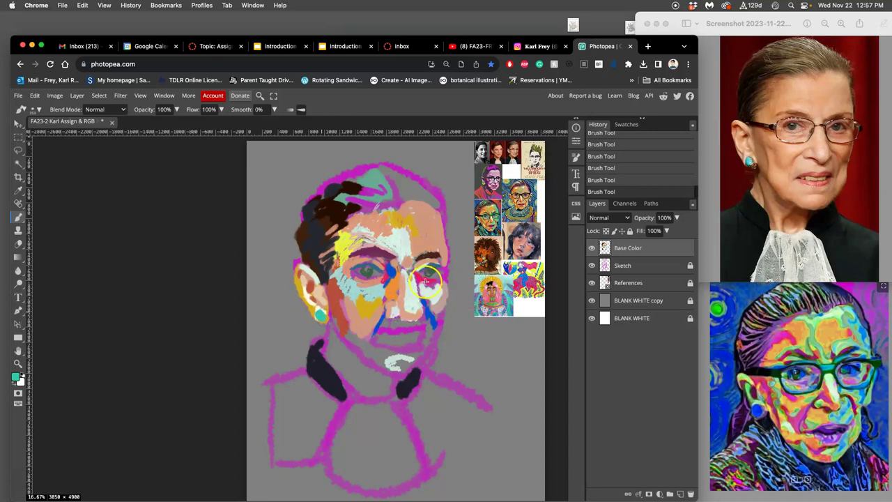
{"action": "left_click", "coordinate": [501, 241], "text": "alt"}
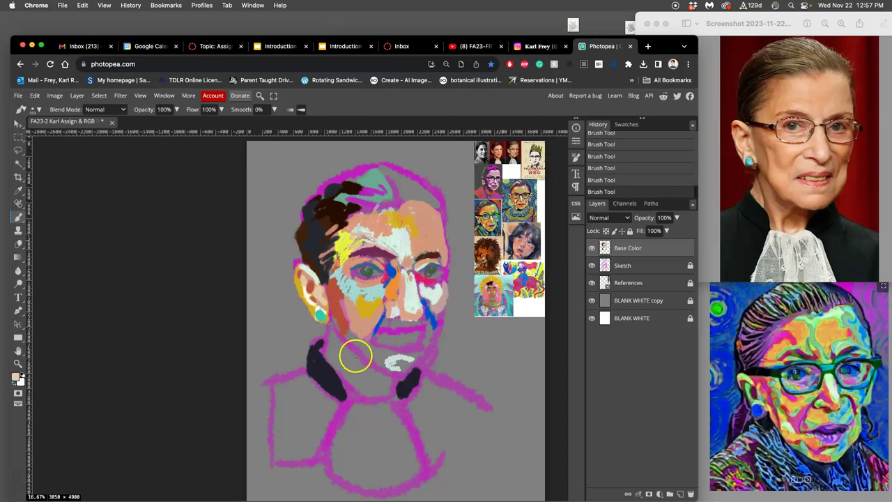
{"action": "left_click", "coordinate": [518, 183], "text": "alt"}
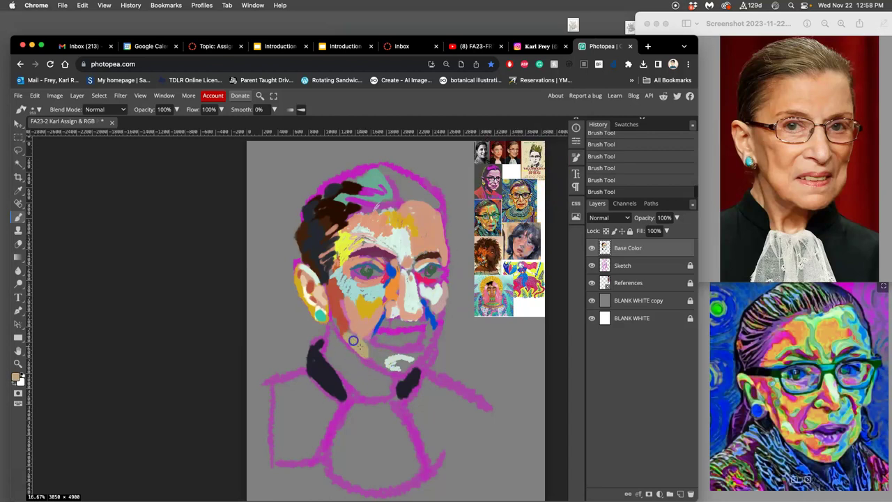
{"action": "left_click_drag", "start_coordinate": [371, 353], "coordinate": [366, 338]}
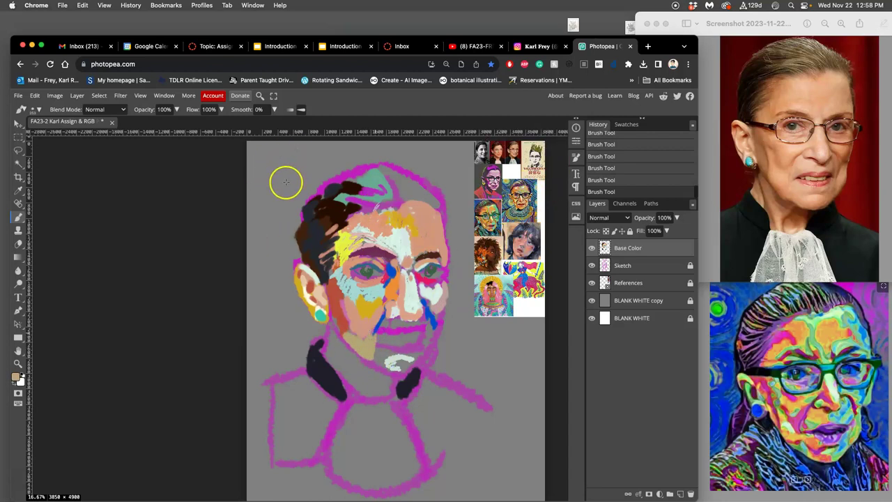
- Add a new layer named 'standard Roman Portrait' above the Base Color layer
{"action": "left_click", "coordinate": [681, 494]}
{"action": "double_click", "coordinate": [619, 248]}
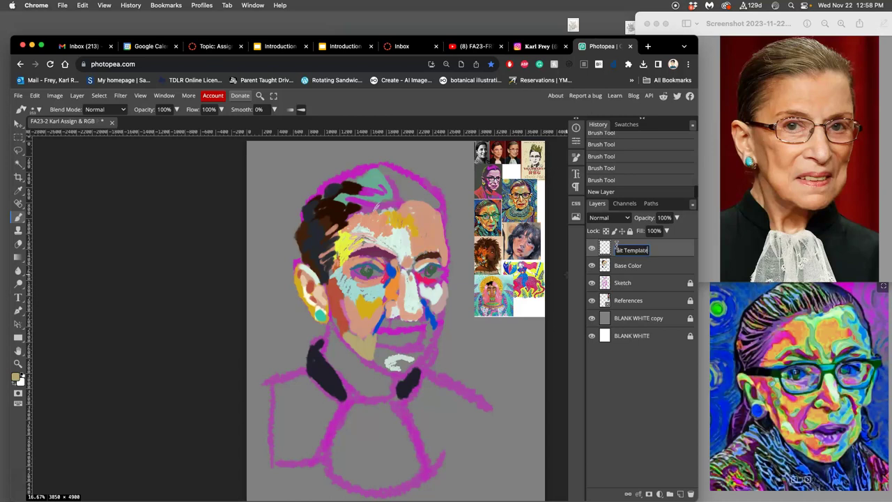
{"action": "left_click", "coordinate": [669, 249]}
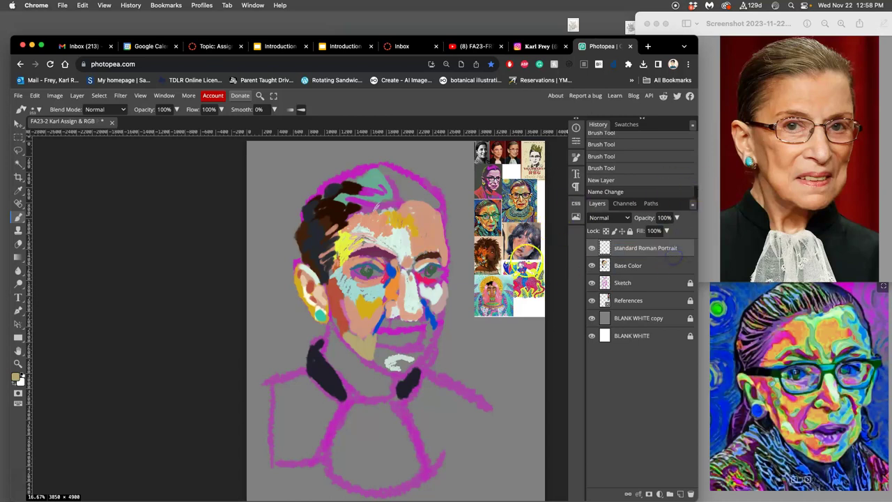
{"action": "scroll", "coordinate": [418, 237], "scroll_direction": "up", "scroll_amount": 2}
{"action": "scroll", "coordinate": [419, 230], "scroll_direction": "up", "scroll_amount": 1}
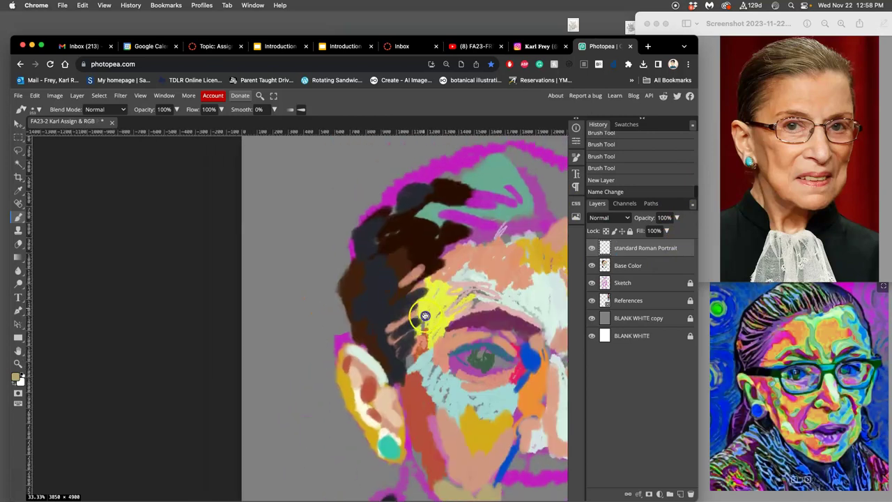
{"action": "left_click_drag", "start_coordinate": [421, 167], "coordinate": [422, 292]}
{"action": "scroll", "coordinate": [406, 267], "scroll_direction": "up", "scroll_amount": 2}
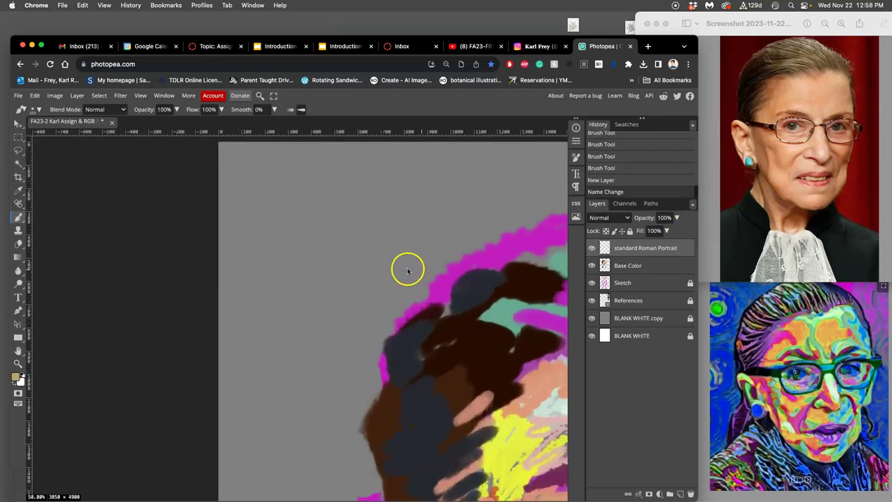
- Set the foreground to bright blue, shrink the brush, and draw a thin curve at the canvas's upper left
{"action": "left_click", "coordinate": [22, 375]}
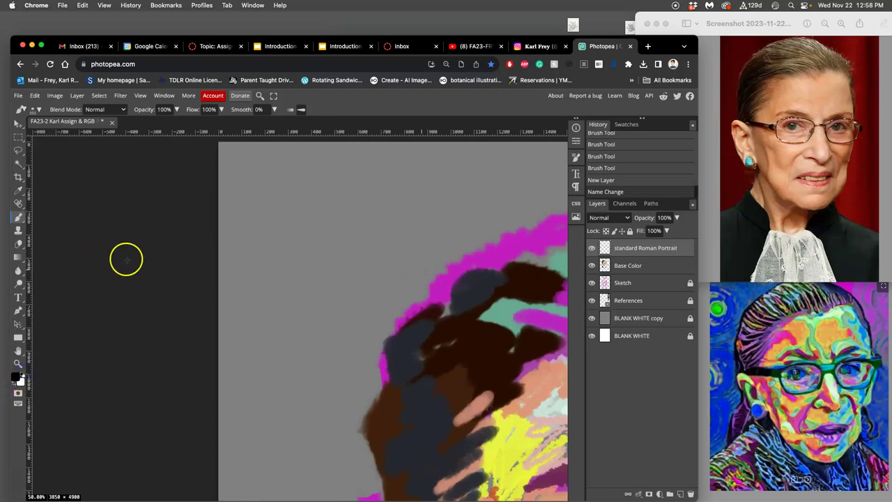
{"action": "left_click", "coordinate": [17, 380]}
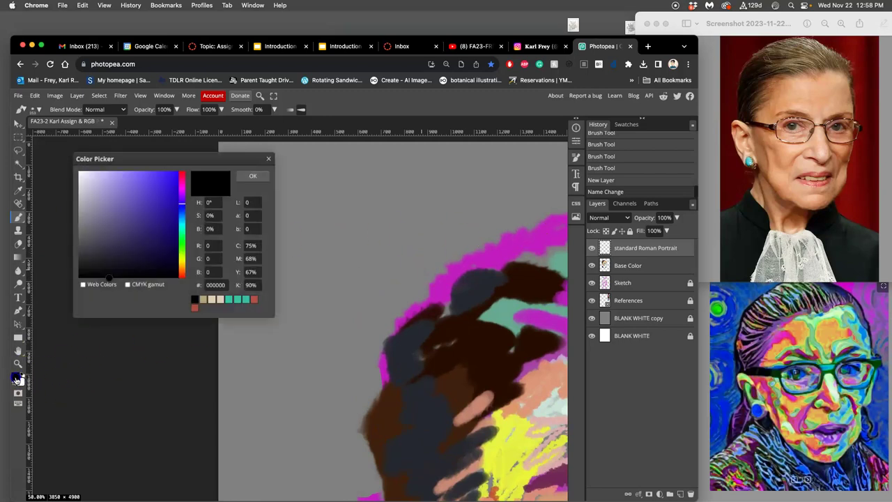
{"action": "left_click", "coordinate": [173, 177]}
{"action": "left_click", "coordinate": [263, 180]}
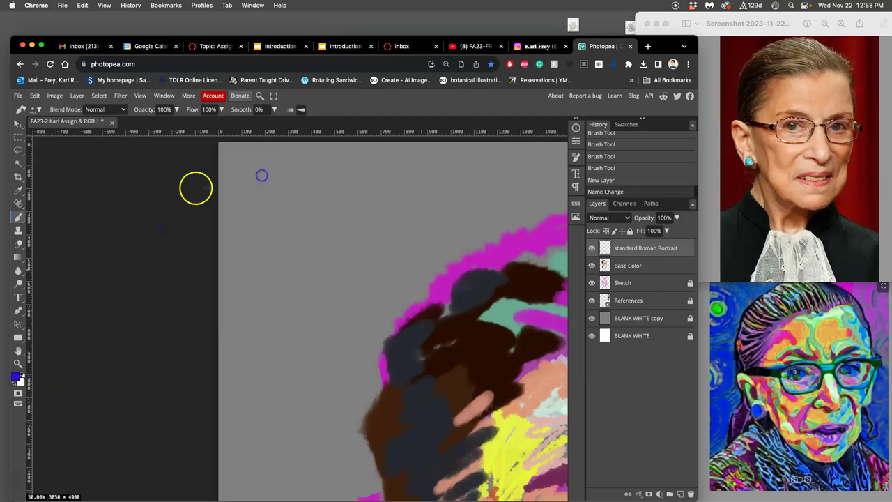
{"action": "left_click", "coordinate": [42, 111]}
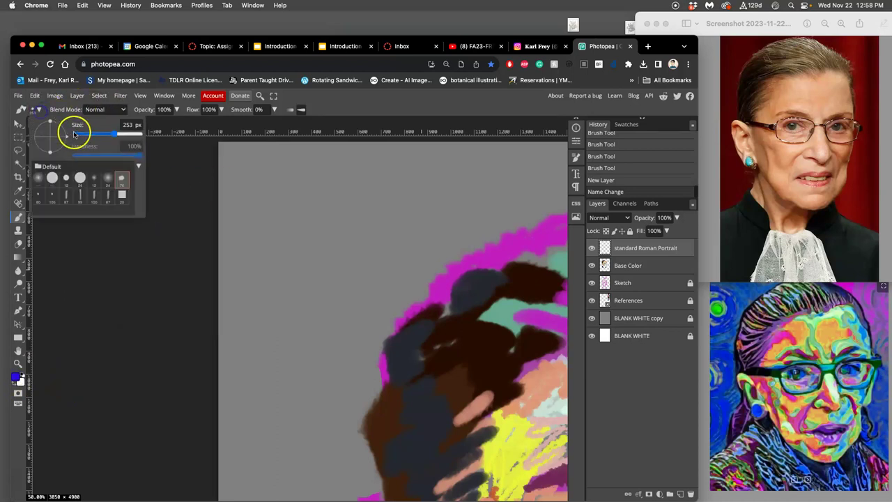
{"action": "left_click_drag", "start_coordinate": [72, 133], "coordinate": [94, 135]}
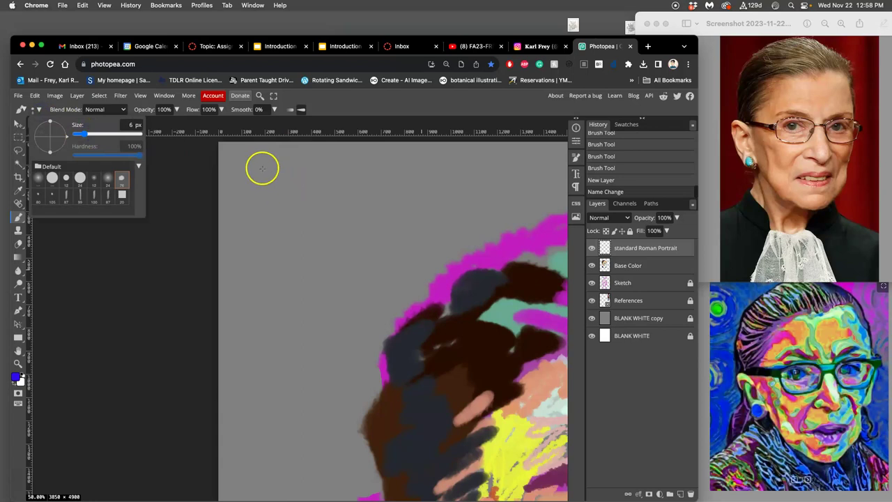
{"action": "mouse_move", "coordinate": [281, 155]}
{"action": "left_mouse_down"}
{"action": "mouse_move", "coordinate": [247, 190]}
{"action": "mouse_move", "coordinate": [247, 268]}
{"action": "mouse_move", "coordinate": [277, 347]}
{"action": "mouse_move", "coordinate": [318, 360]}
{"action": "mouse_move", "coordinate": [364, 320]}
{"action": "mouse_move", "coordinate": [394, 233]}
{"action": "mouse_move", "coordinate": [370, 171]}
{"action": "mouse_move", "coordinate": [351, 156]}
{"action": "mouse_move", "coordinate": [272, 147]}
{"action": "left_mouse_up"}
- Undo the thin blue stroke and enlarge the brush to 18 px
{"action": "scroll", "coordinate": [297, 175], "scroll_direction": "down", "scroll_amount": 2}
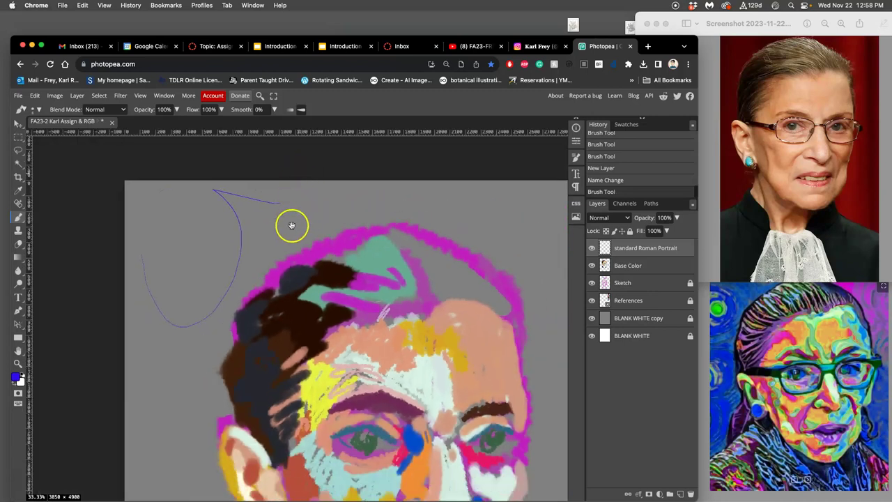
{"action": "scroll", "coordinate": [313, 228], "scroll_direction": "left", "scroll_amount": 2}
{"action": "key", "text": "super+z"}
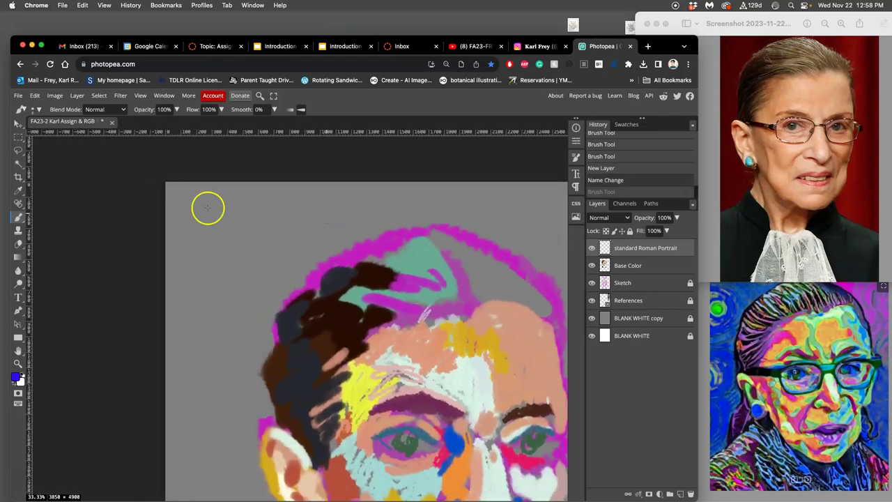
{"action": "left_click", "coordinate": [36, 109]}
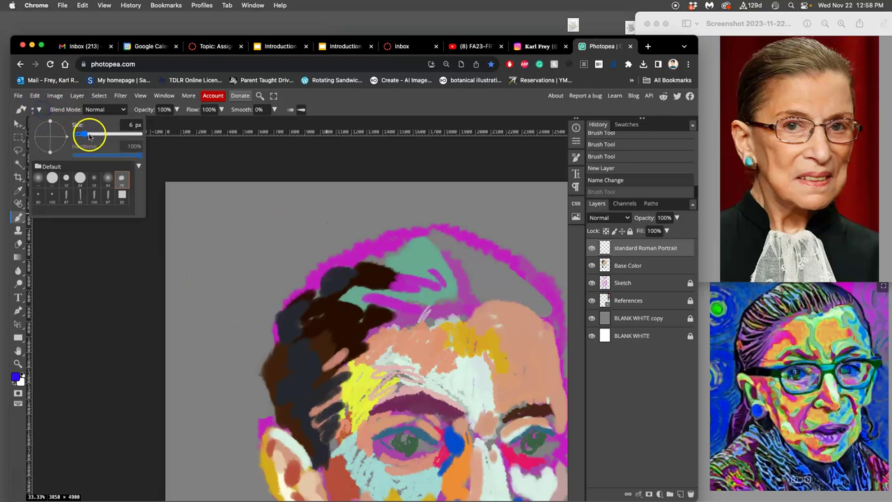
{"action": "left_click_drag", "start_coordinate": [89, 135], "coordinate": [93, 135]}
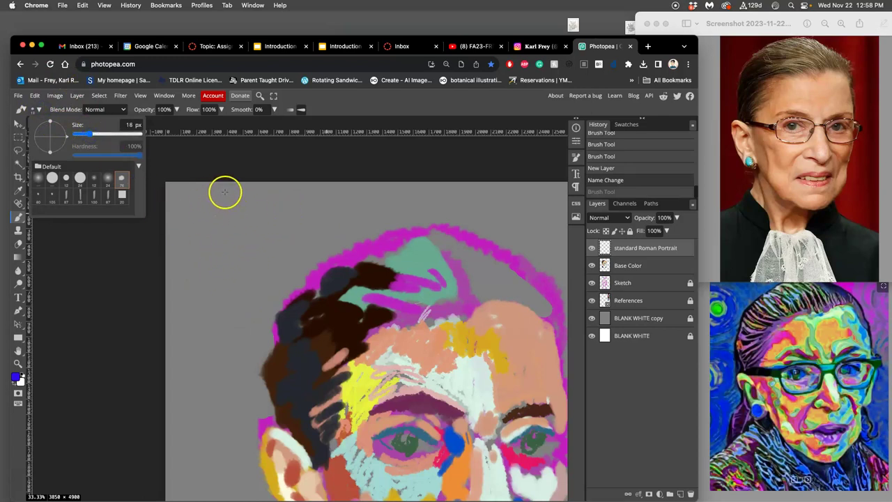
- Draw the blue head circle, reinforce its left arcs, and remove the stray small chin circle
{"action": "left_click_drag", "start_coordinate": [228, 193], "coordinate": [204, 207]}
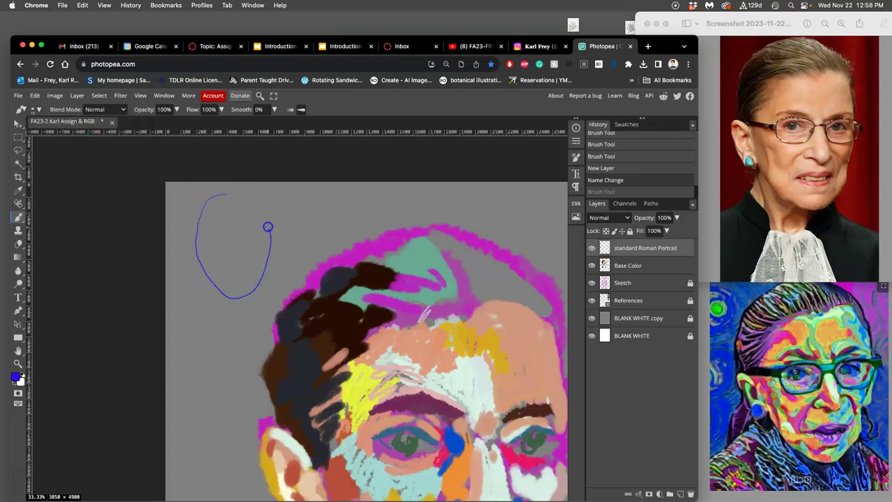
{"action": "left_click_drag", "start_coordinate": [213, 197], "coordinate": [211, 200]}
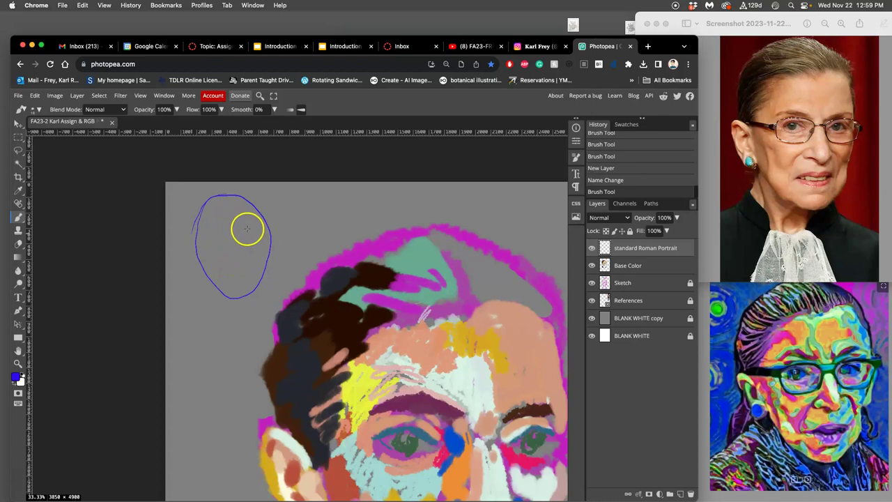
{"action": "key", "text": "ctrl+z"}
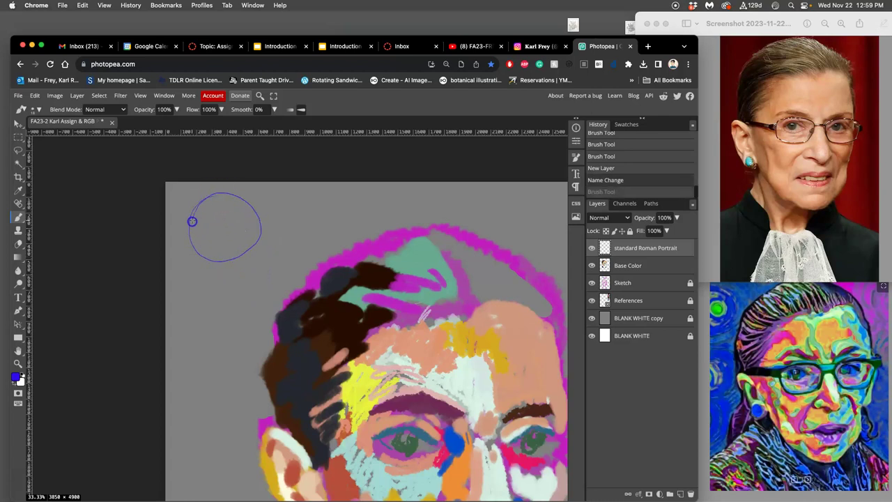
{"action": "key", "text": "ctrl+shift+z"}
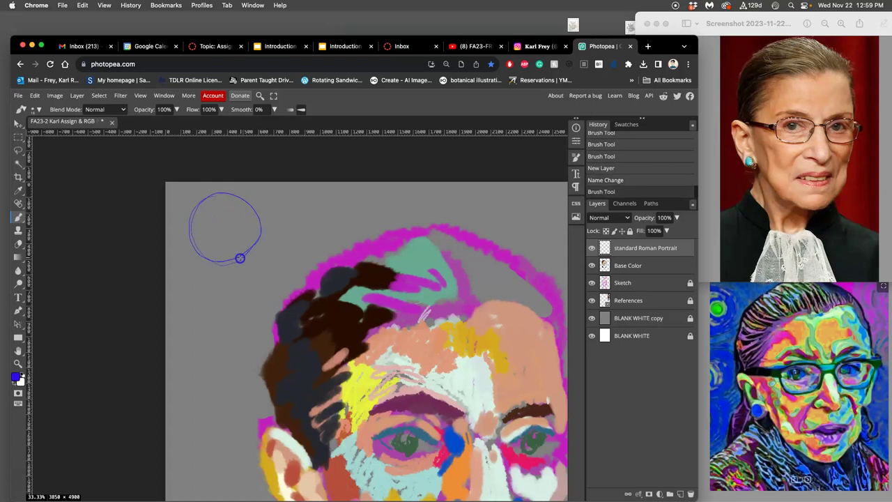
{"action": "left_click_drag", "start_coordinate": [240, 258], "coordinate": [203, 255]}
{"action": "mouse_move", "coordinate": [213, 193]}
{"action": "left_mouse_down"}
{"action": "mouse_move", "coordinate": [191, 219]}
{"action": "mouse_move", "coordinate": [197, 255]}
{"action": "left_mouse_up"}
{"action": "mouse_move", "coordinate": [188, 221]}
{"action": "left_mouse_down"}
{"action": "mouse_move", "coordinate": [202, 258]}
{"action": "mouse_move", "coordinate": [239, 260]}
{"action": "left_mouse_up"}
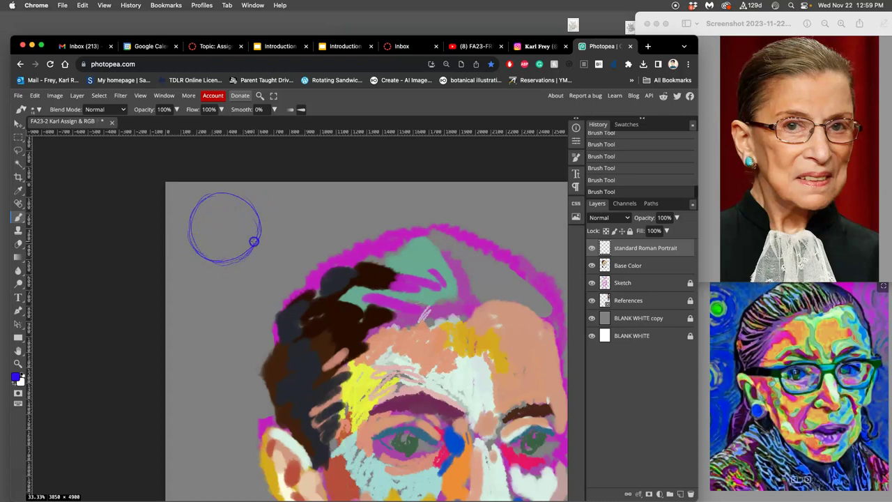
{"action": "left_click_drag", "start_coordinate": [201, 269], "coordinate": [195, 254]}
{"action": "key", "text": "ctrl+z"}
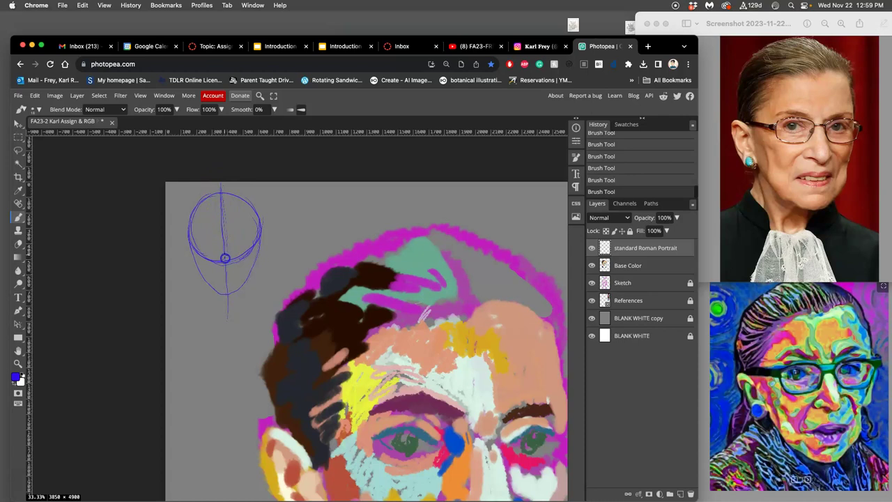
- Remove the small circle at the centre line's bottom, zoom in on the head template, and add guide lines
{"action": "key", "text": "super+z"}
{"action": "key", "text": "super+equal"}
{"action": "mouse_move", "coordinate": [239, 268]}
{"action": "left_mouse_down"}
{"action": "mouse_move", "coordinate": [285, 263]}
{"action": "mouse_move", "coordinate": [315, 281]}
{"action": "left_mouse_up"}
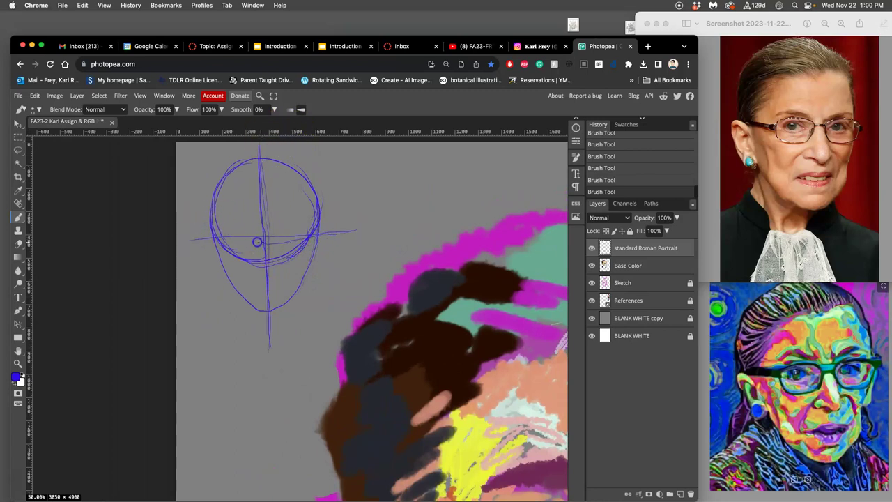
{"action": "left_click", "coordinate": [197, 246]}
{"action": "left_click_drag", "start_coordinate": [247, 161], "coordinate": [245, 154]}
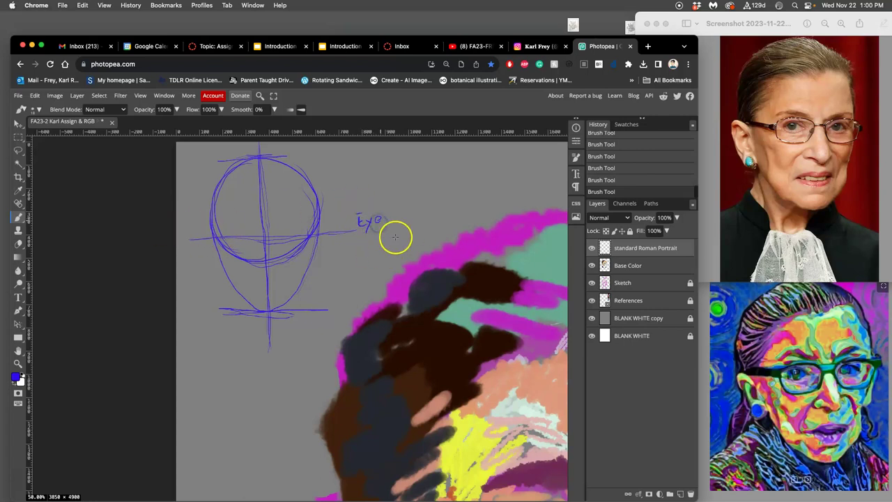
- Write the letter 'e' of the label and undo the stray loop after 'Line'
{"action": "left_click_drag", "start_coordinate": [374, 219], "coordinate": [377, 238]}
{"action": "key", "text": "ctrl+z"}
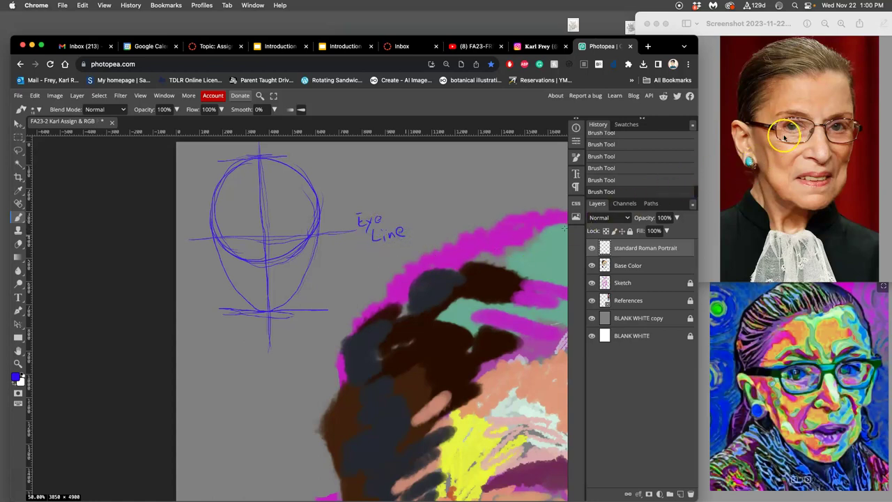